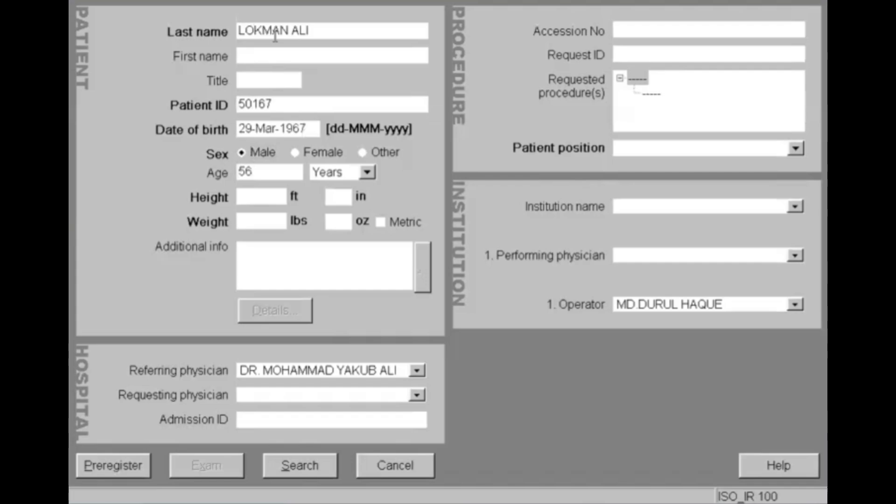
Enter the patient's height as 5 ft 5 in, switch to metric units, and set the weight to 70 kg.
text(5)
key(Tab)
text(5)
click(379, 222)
click(274, 224)
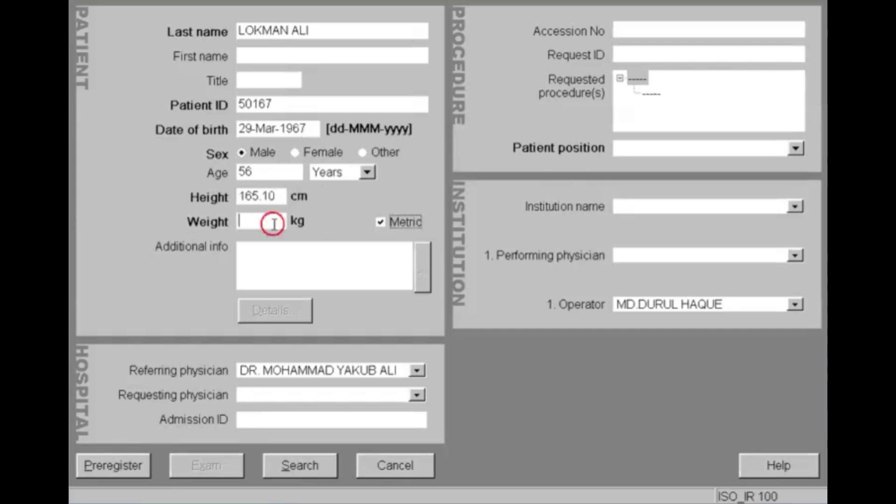
text(7)
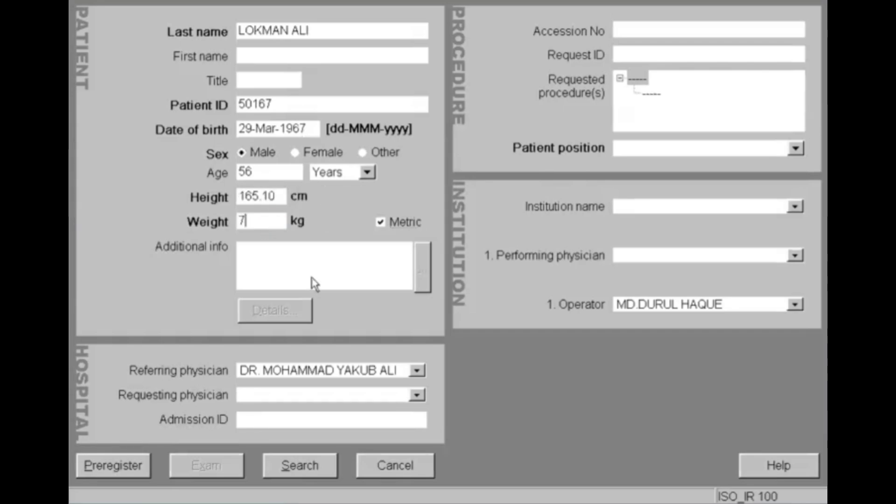
text(0)
Replace the referring physician with the third professor suggested in the list of known physicians.
click(331, 370)
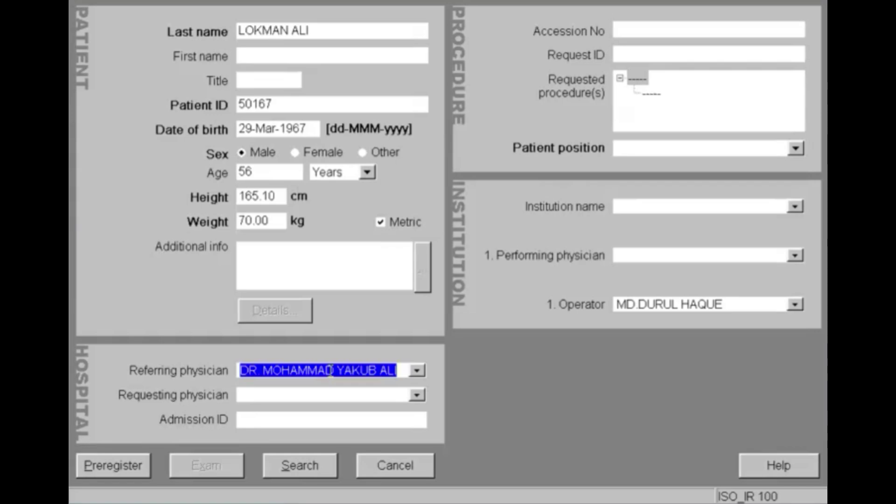
text(P)
text(F)
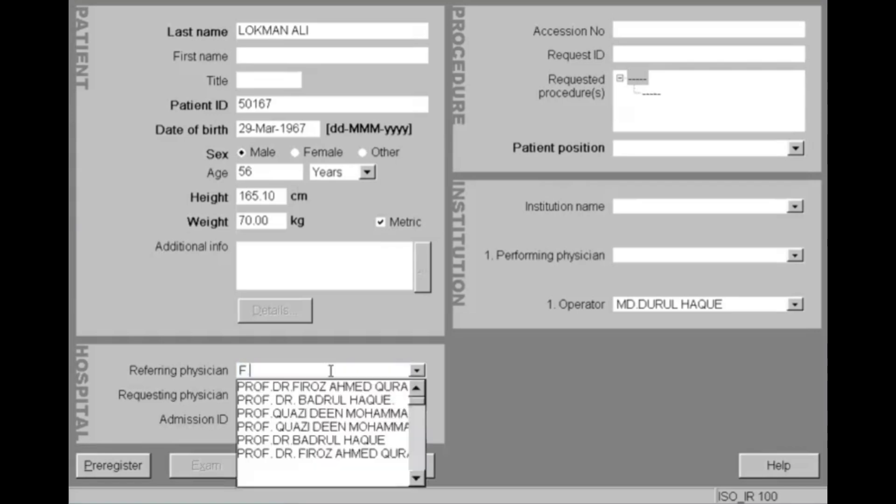
key(Down)
key(Down)
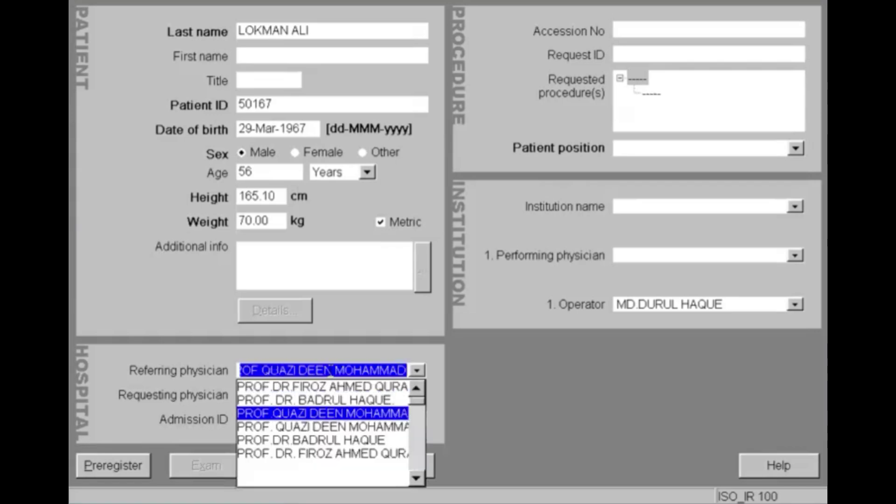
key(Return)
Set the patient position to Head First - Supine and proceed to the examination.
click(638, 154)
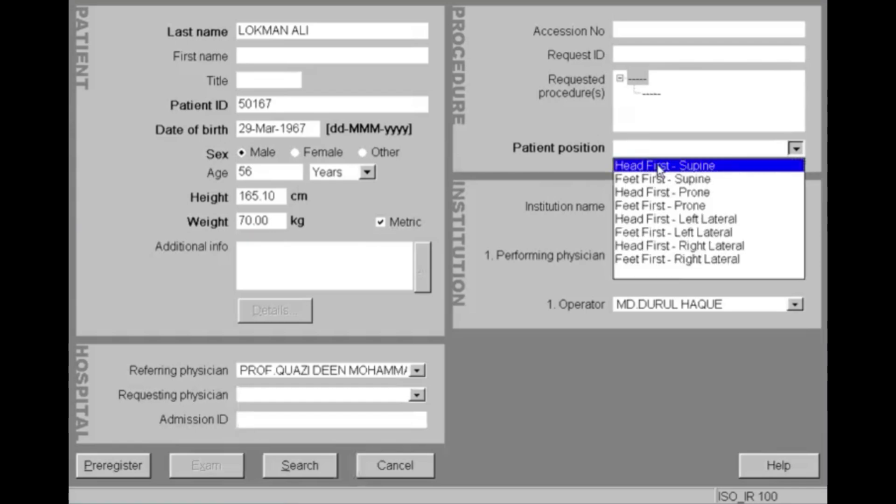
click(659, 166)
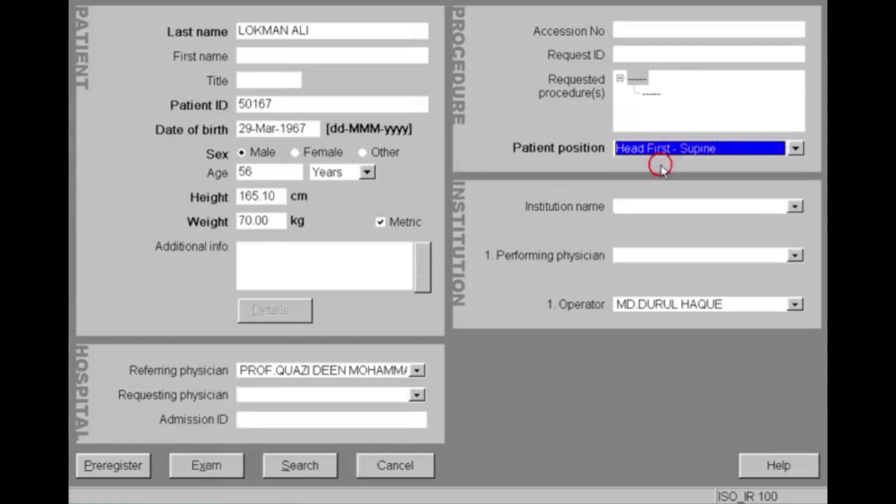
click(217, 469)
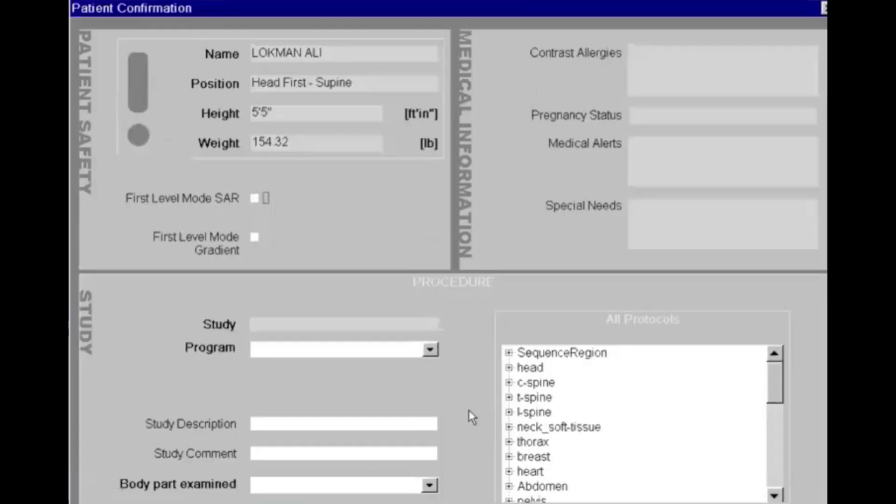
Choose the C.SPINE_WS New program from the c-spine MMCH protocols and confirm the patient registration.
click(509, 383)
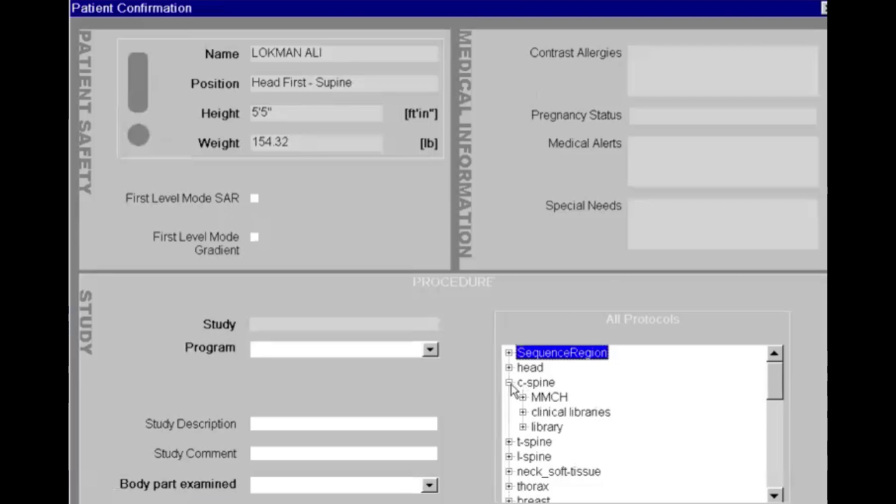
double_click(554, 397)
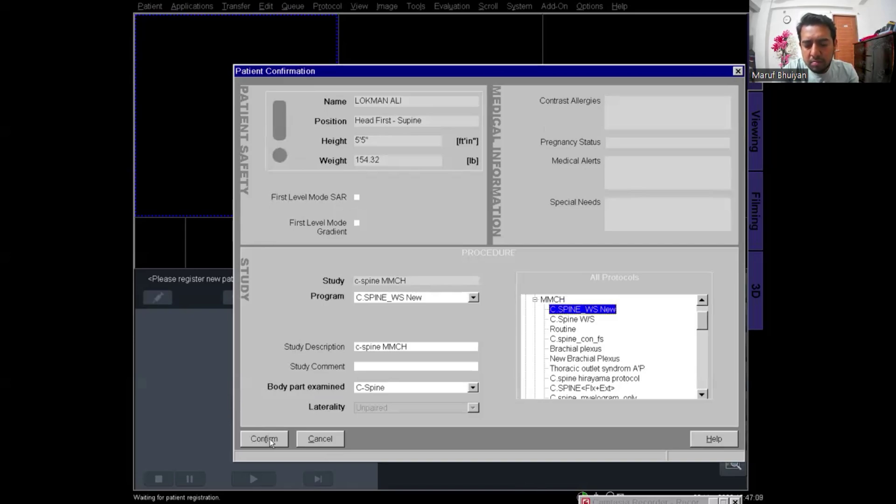
click(270, 439)
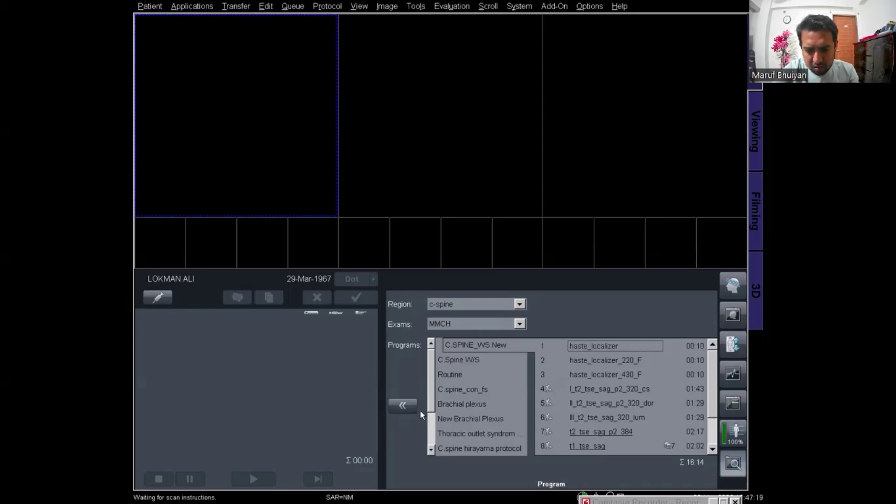
Add the first five sequences of the Routine program, haste_localizer through t1_tse_tra_msma, to the measurement queue.
click(460, 375)
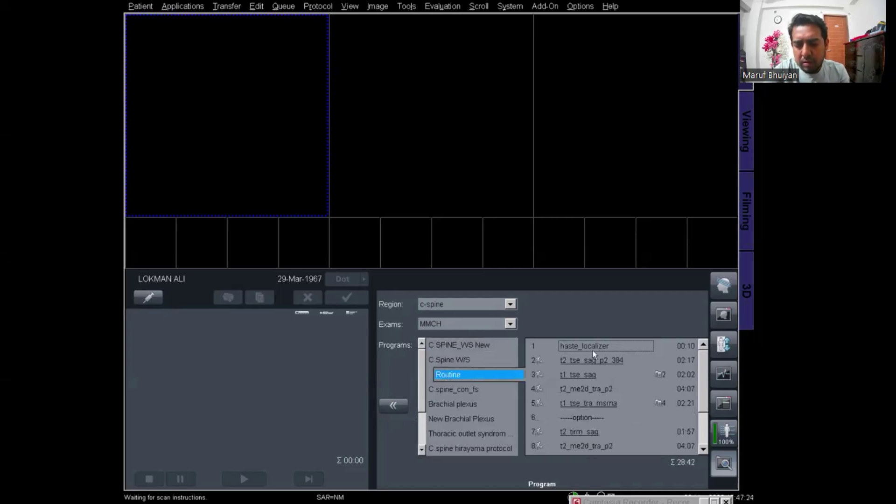
click(588, 347)
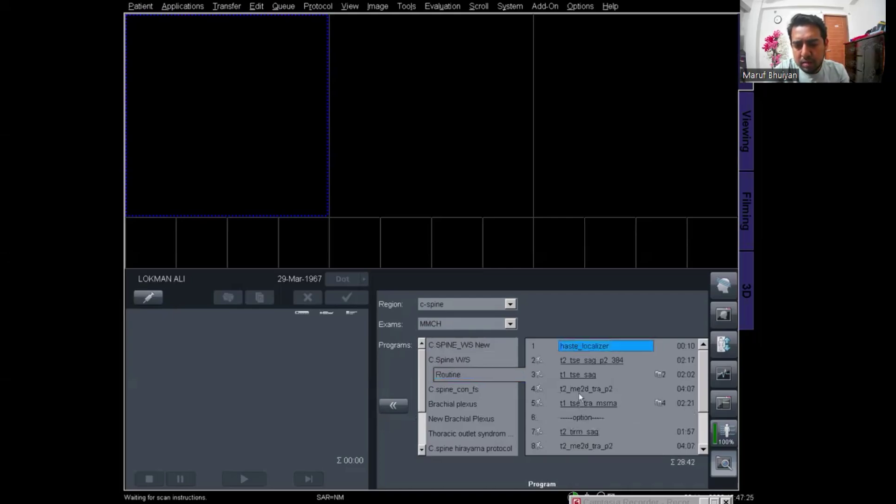
drag(578, 393, 578, 345)
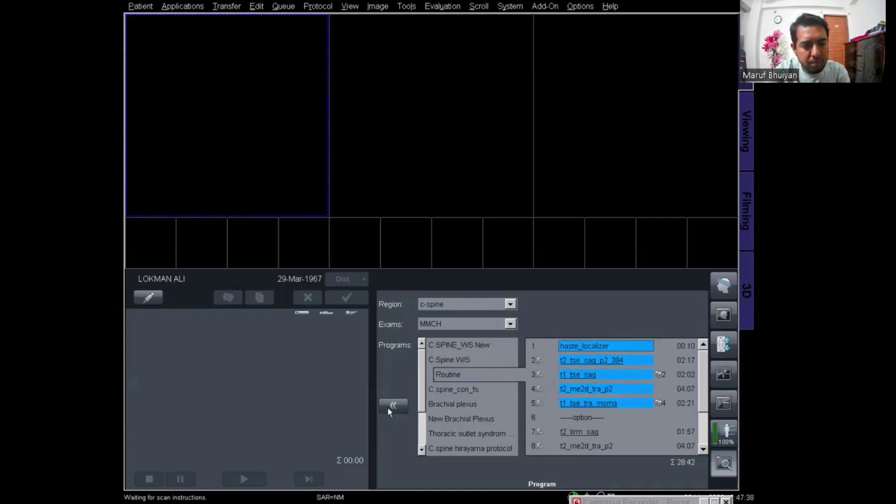
click(404, 407)
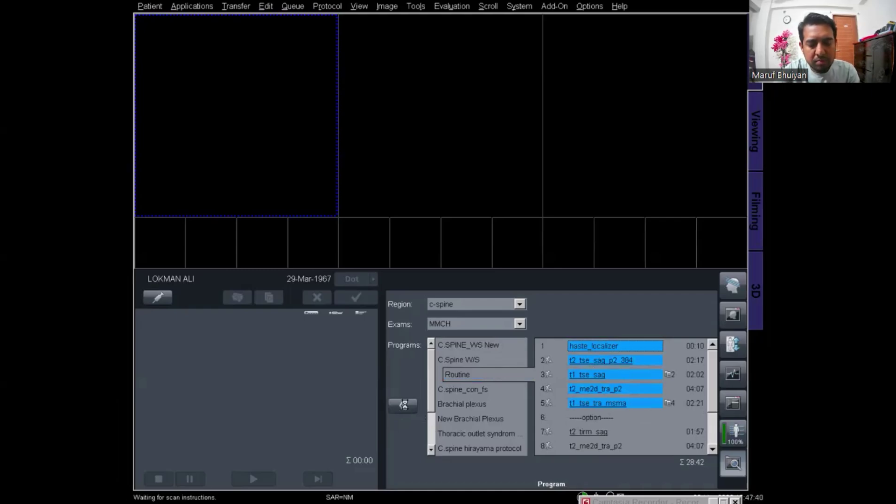
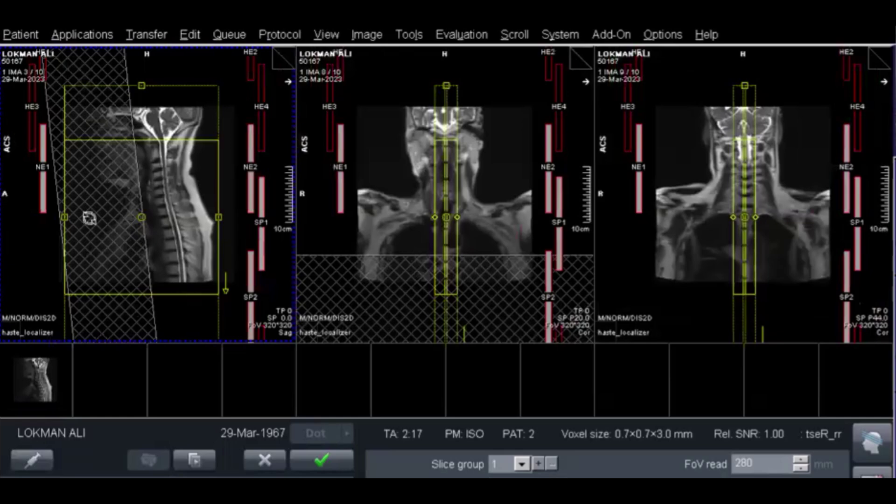
Move the saturation band in front of the cervical spine on the sagittal localizer and rotate it to vertical.
mouse_move(89, 218)
mouse_down()
mouse_move(113, 227)
mouse_move(125, 200)
mouse_up()
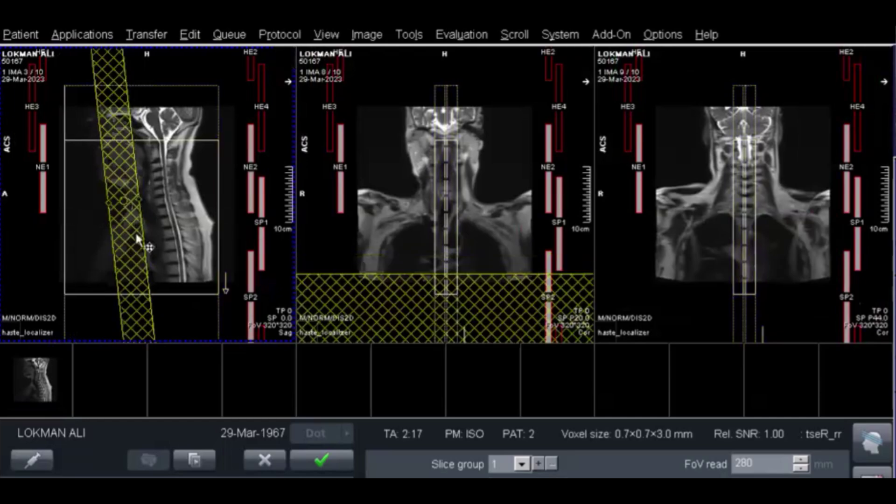
mouse_move(149, 276)
mouse_down()
mouse_move(144, 305)
mouse_move(140, 254)
mouse_up()
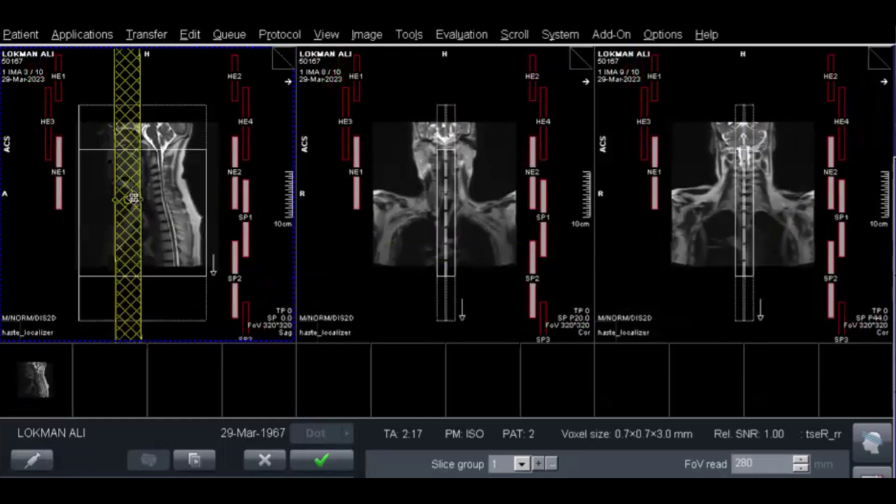
drag(133, 198, 128, 199)
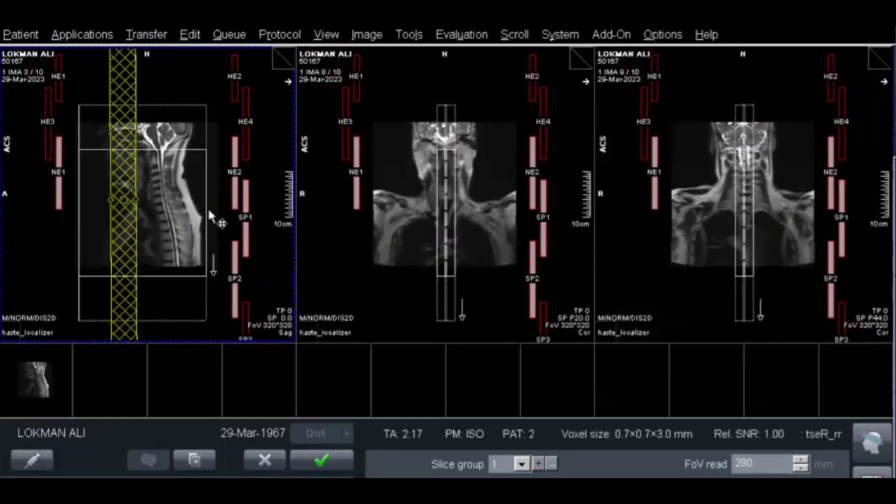
Align the t2_tse_sag_p2_384 slice group with the cervical spine, tilting it about 1.2° on the coronal view, and apply the planning.
click(148, 205)
drag(148, 206, 152, 183)
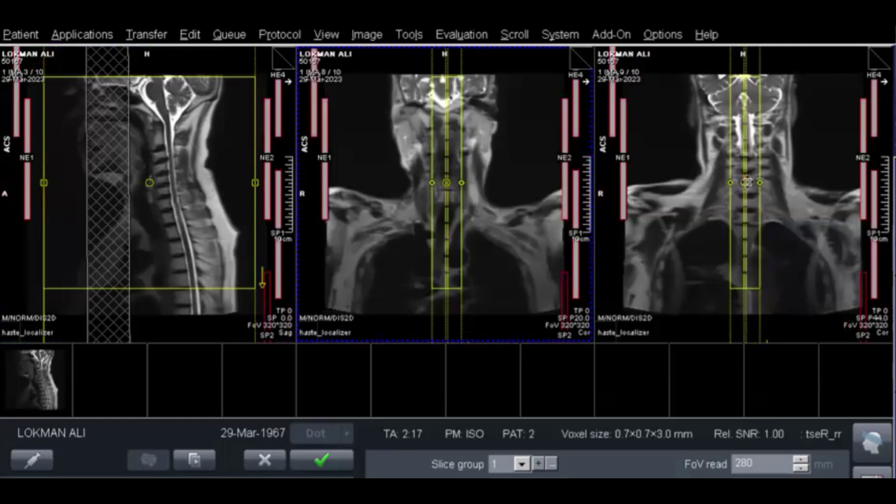
drag(746, 183, 748, 183)
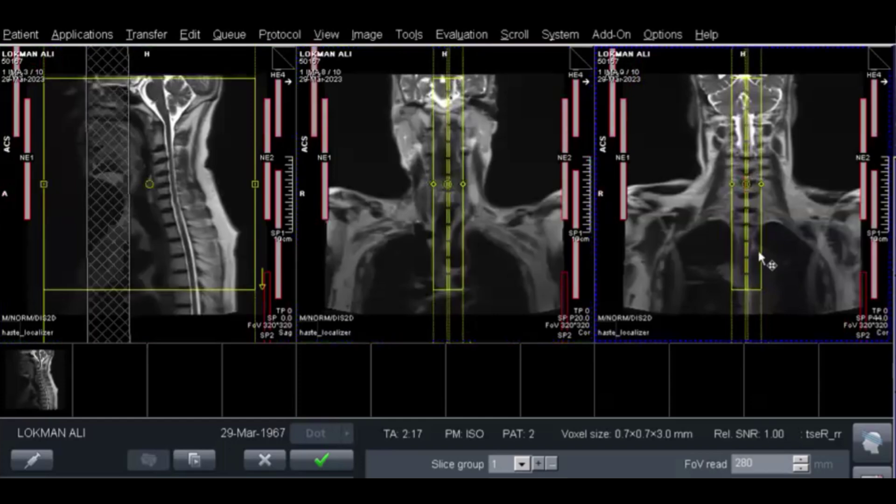
drag(757, 248, 746, 285)
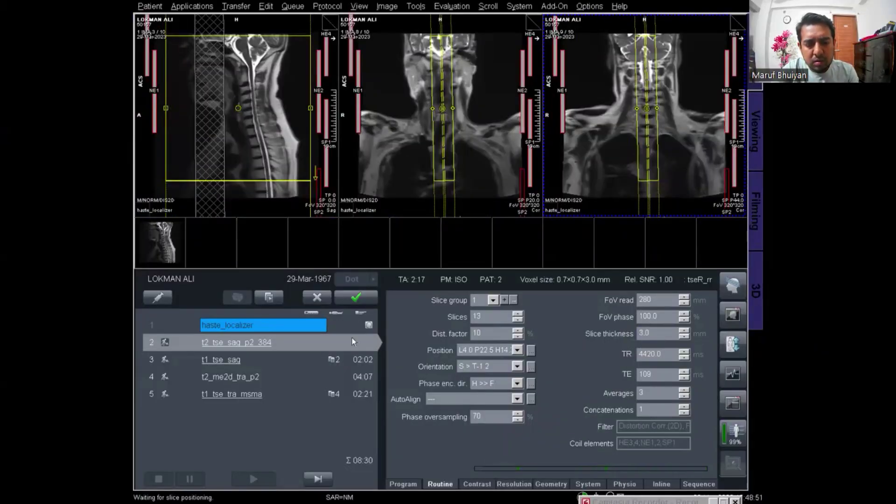
click(357, 298)
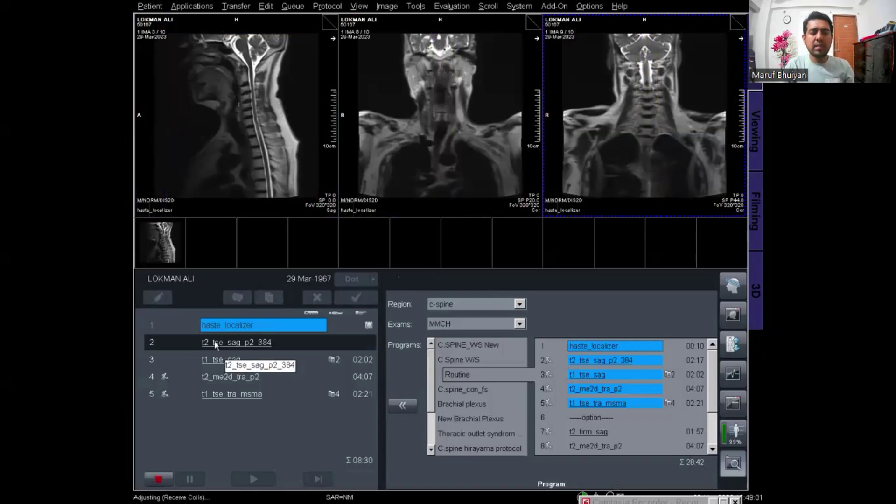
mouse_move(578, 461)
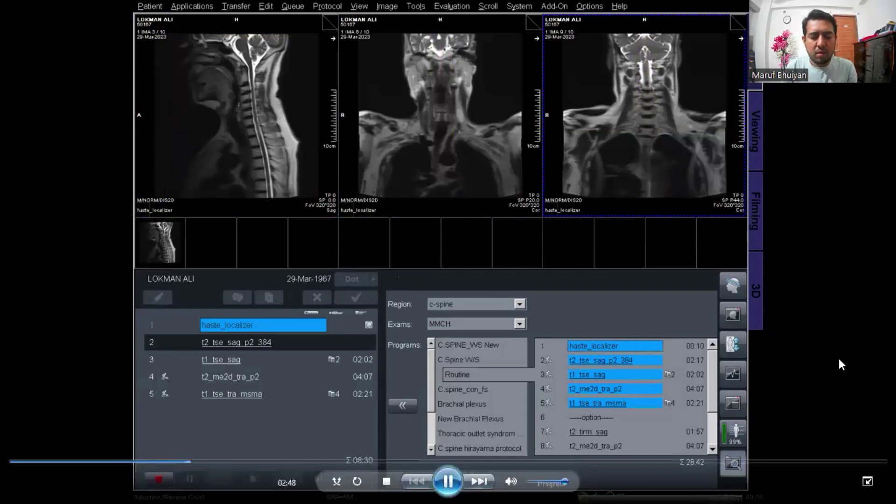
key(space)
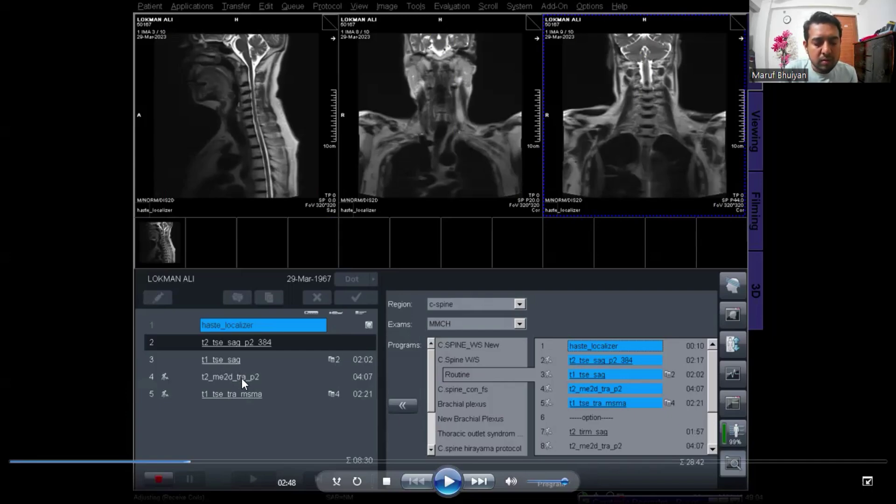
Switch to image viewing and step through the localizer images to the last one.
click(759, 139)
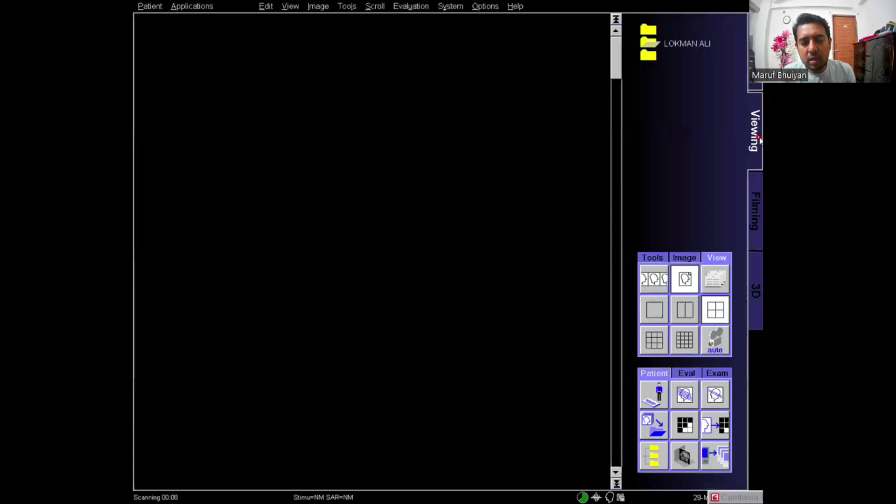
click(363, 24)
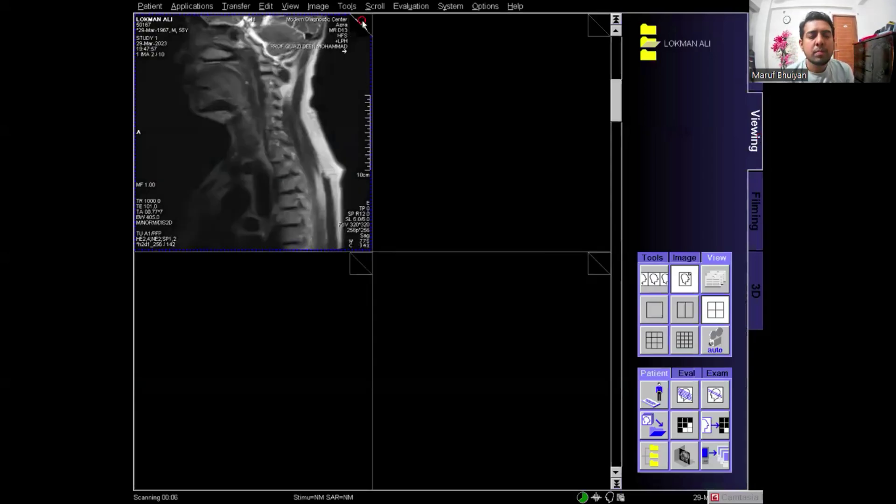
click(363, 23)
click(363, 25)
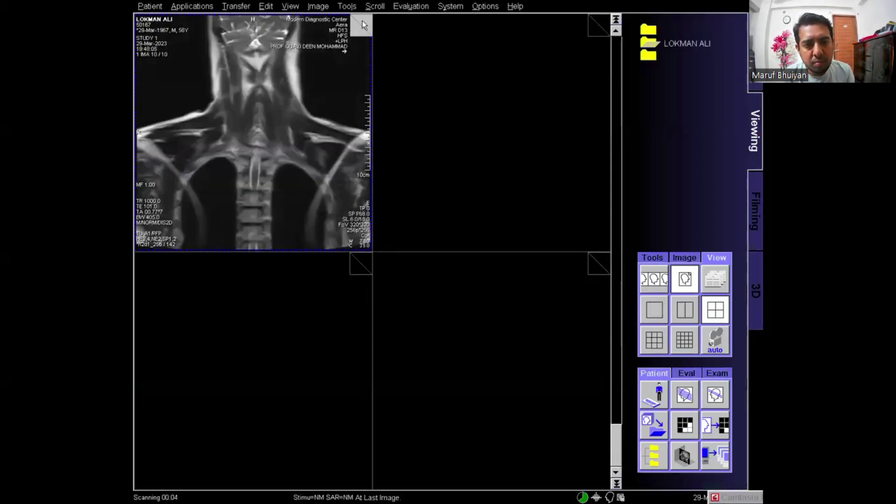
Load the patient's t2_tse_sag_p2_384 series from the Patient Browser into the image viewer.
click(146, 6)
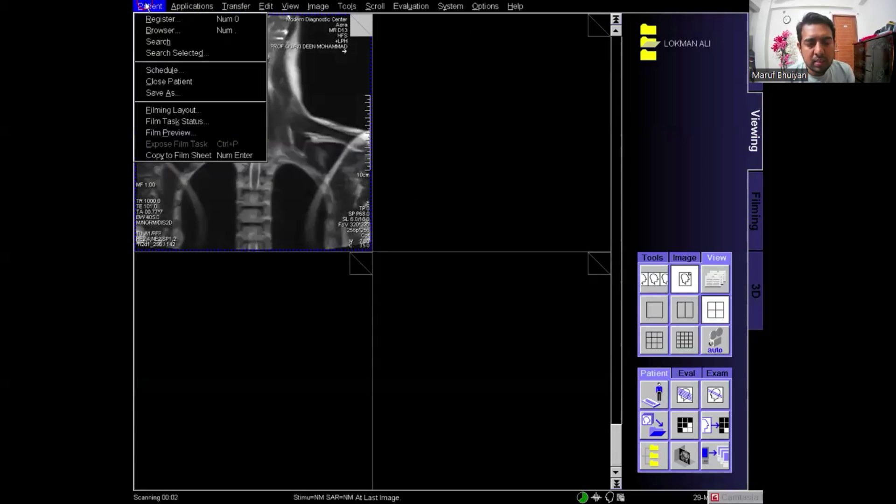
click(161, 30)
click(398, 158)
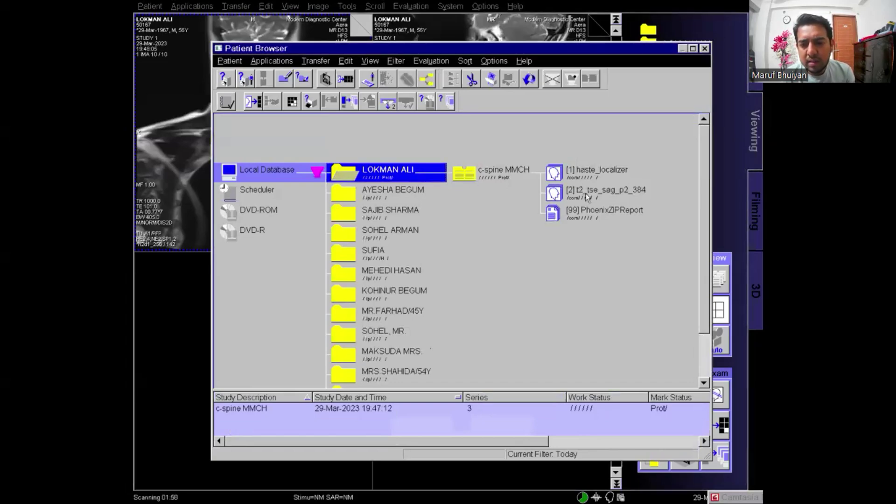
click(587, 196)
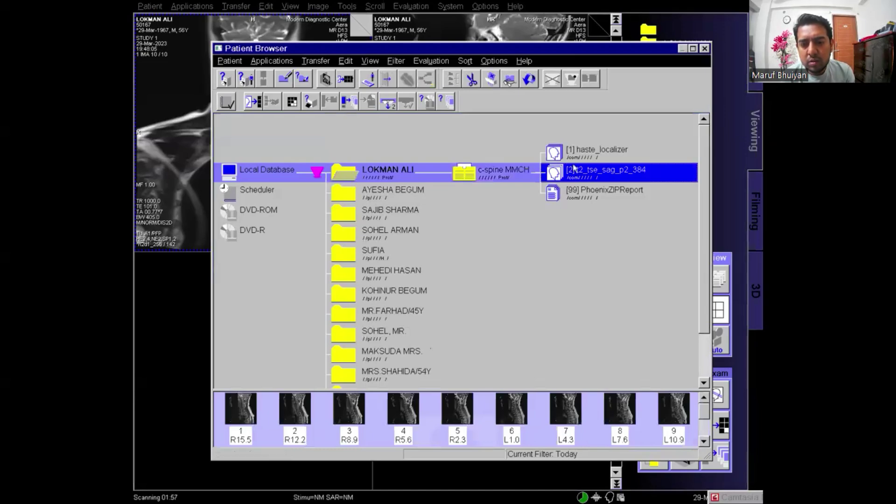
click(347, 82)
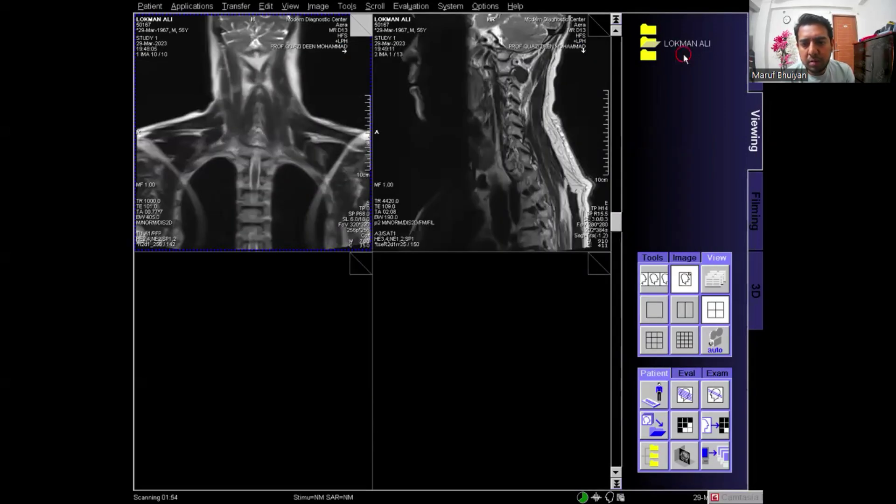
Step through the t2_tse_sag_p2_384 images to examine the sagittal slices of the cervical spine.
click(523, 134)
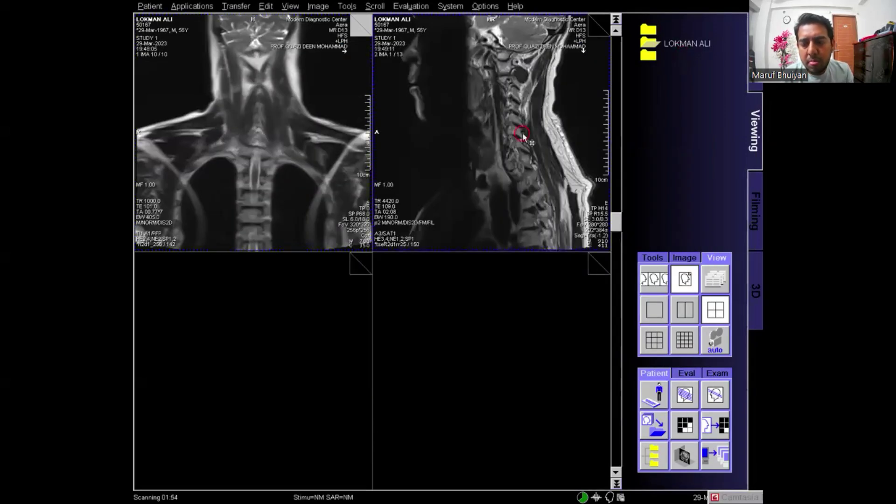
click(603, 23)
click(603, 23)
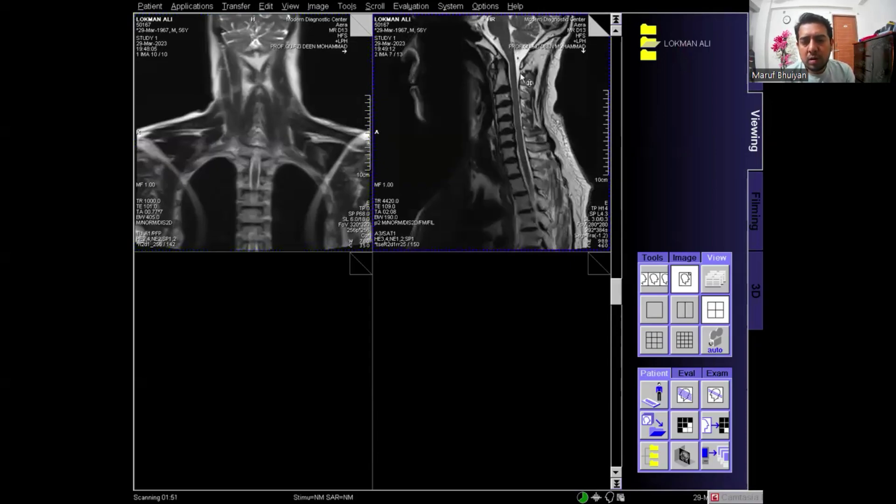
click(602, 23)
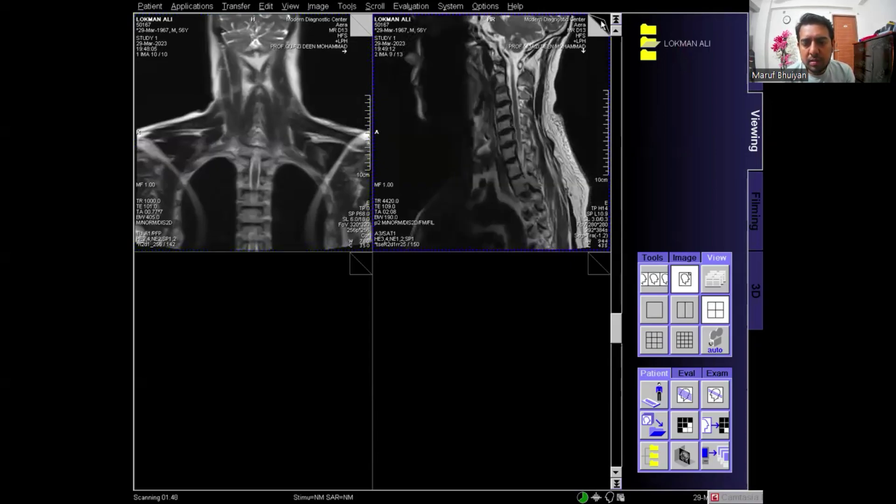
Step back through the t2_tse_sag_p2_384 images to the mid-sagittal slice, image 7 of 13.
click(602, 24)
click(598, 35)
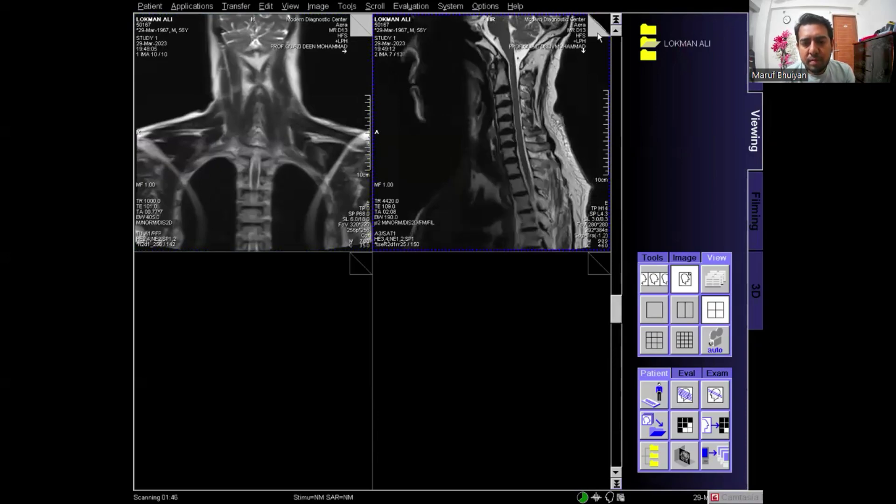
click(599, 37)
click(603, 27)
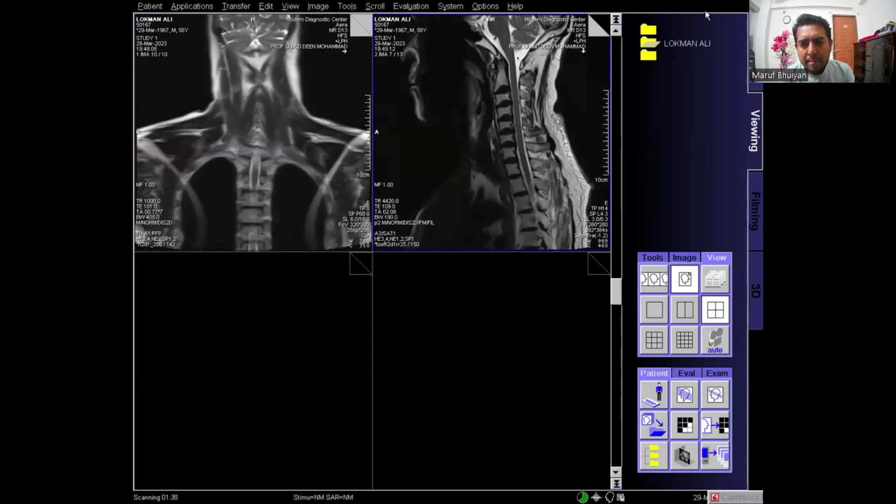
Return to the exam planning, enlarge the planning segments and centre the sagittal T2 image on the cervical spine.
click(755, 47)
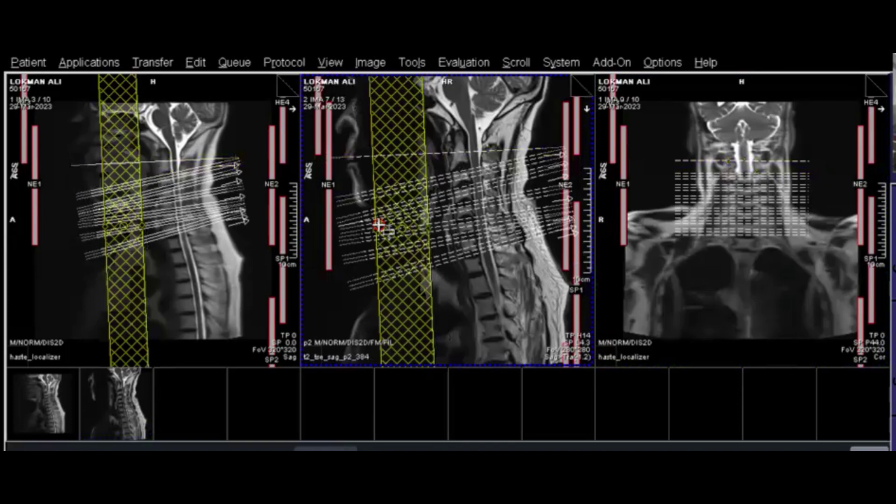
click(327, 61)
click(360, 147)
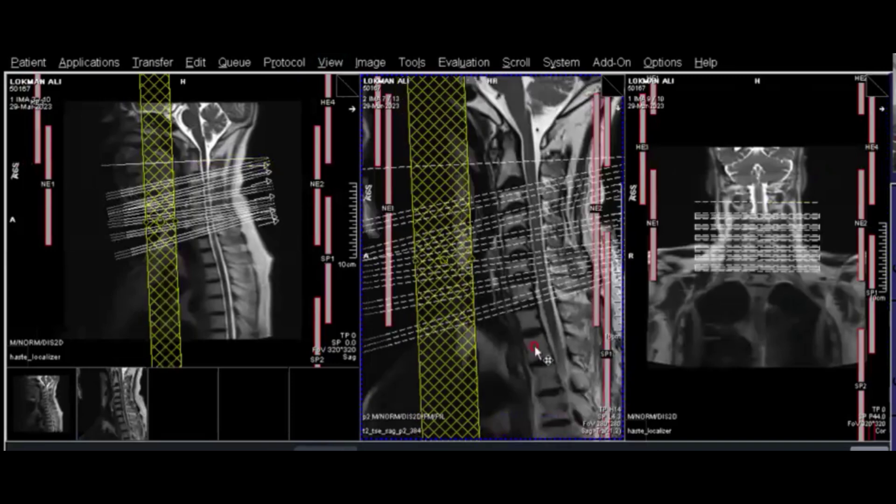
drag(534, 343, 501, 365)
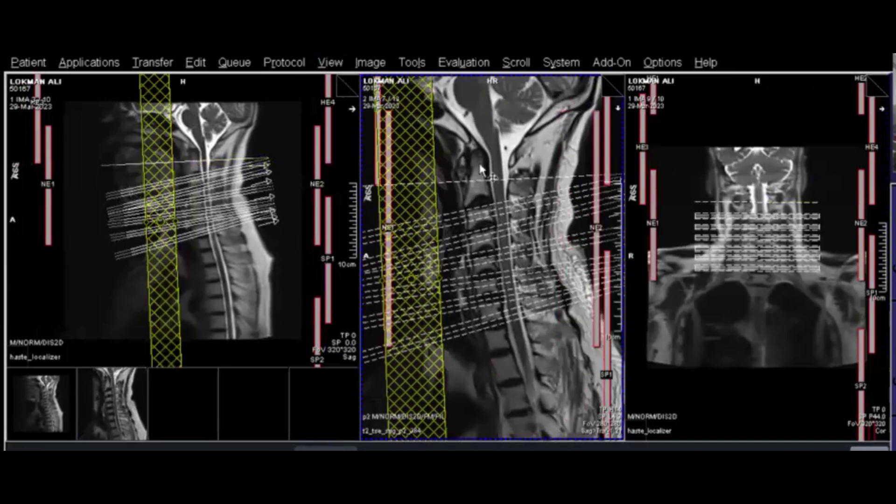
drag(549, 241, 546, 241)
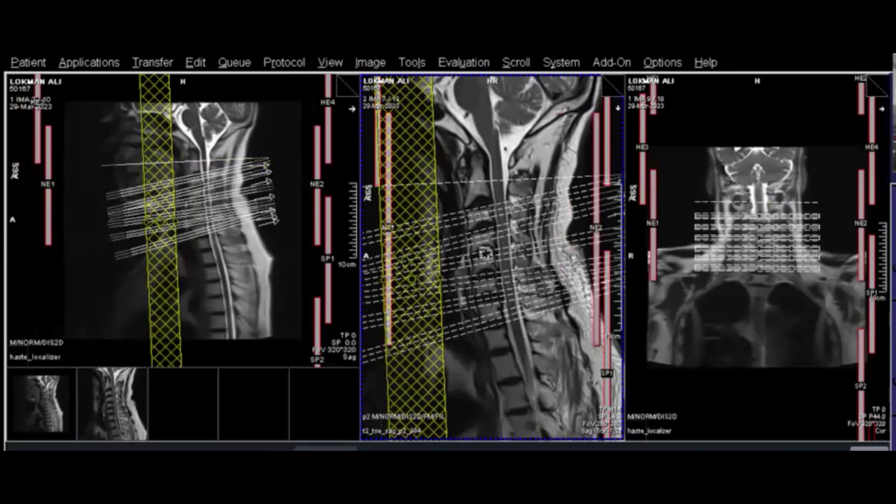
right_click(502, 258)
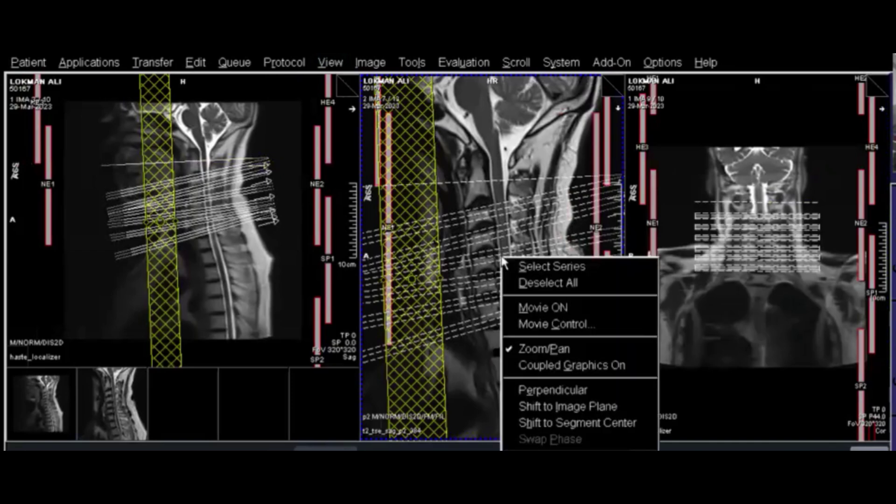
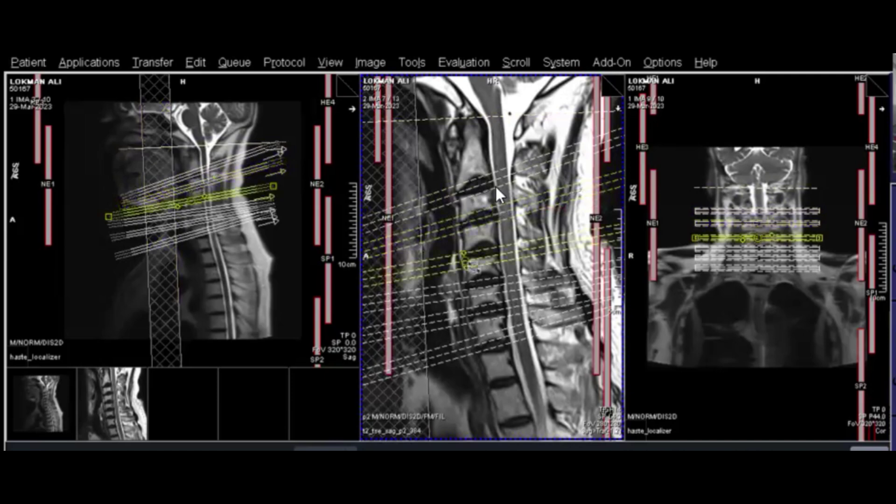
Shift slice groups 4 and 5 of t2_me2d_tra_p2 backwards over the spinal canal and align them with their disc spaces.
mouse_move(472, 266)
mouse_down()
mouse_move(541, 231)
mouse_move(542, 239)
mouse_up()
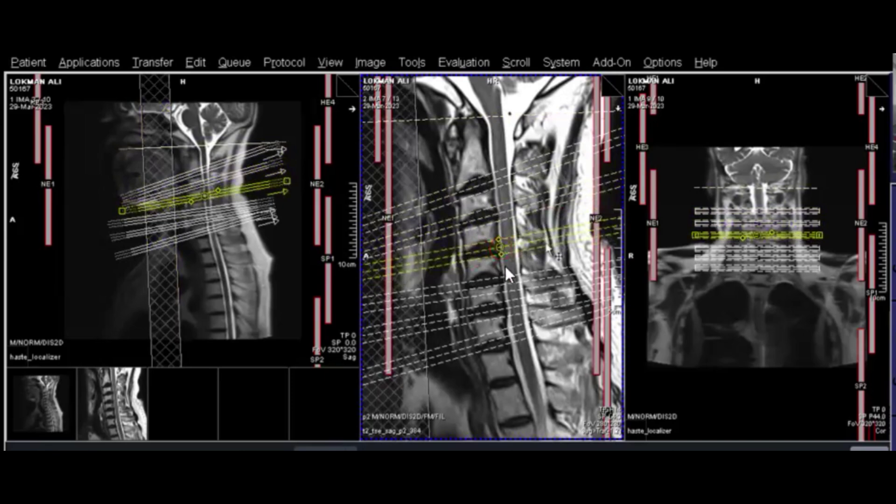
click(549, 242)
drag(550, 238, 552, 235)
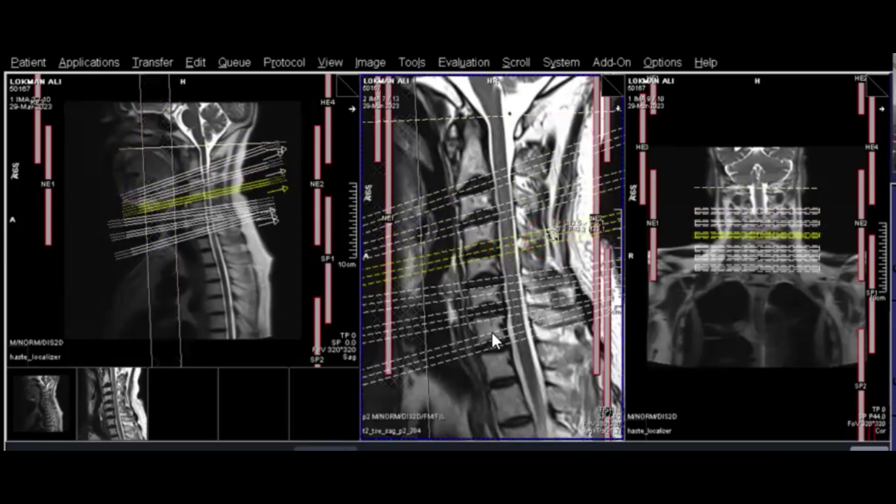
click(475, 291)
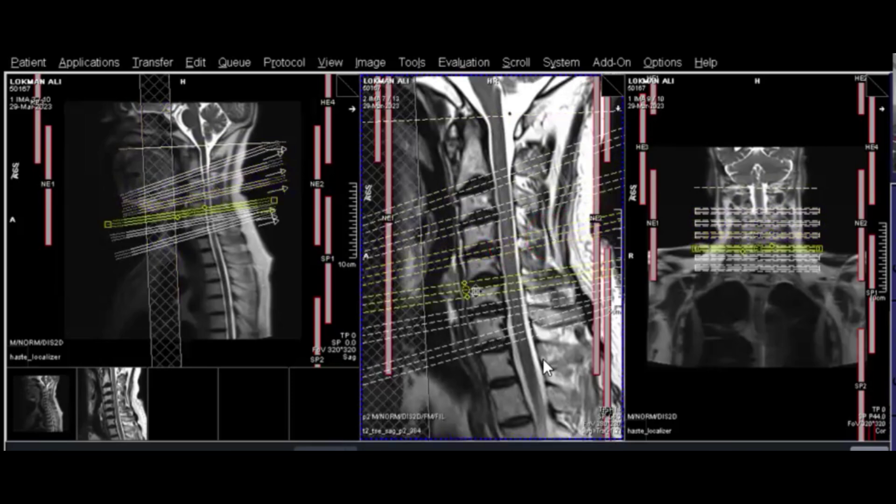
drag(475, 291, 558, 265)
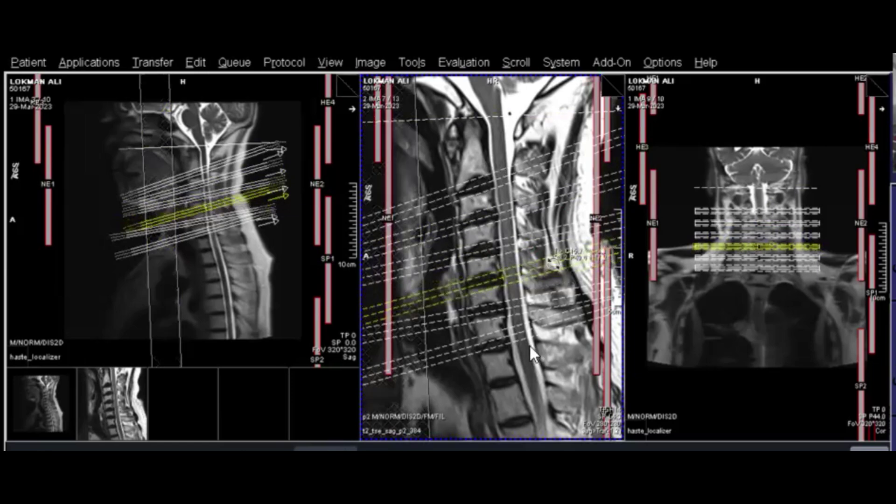
mouse_move(549, 272)
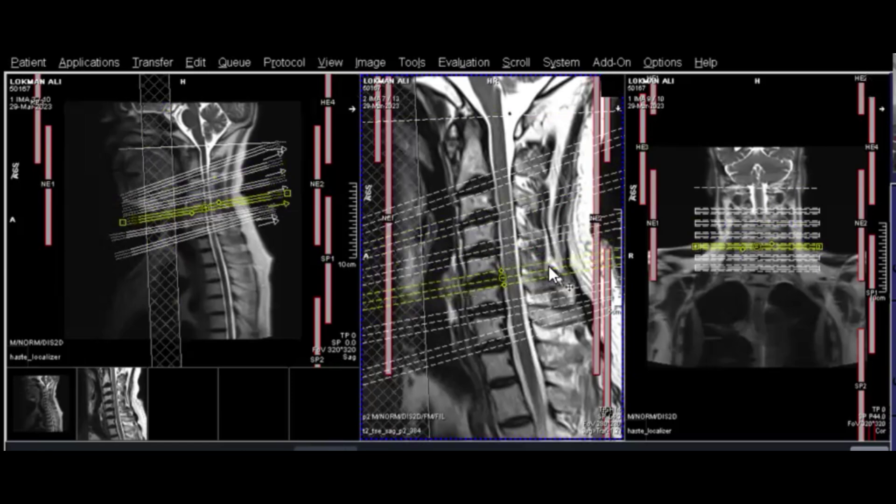
Position slice groups 6 and 7 of t2_me2d_tra_p2 over the lowest cervical disc spaces on the sagittal image.
click(496, 309)
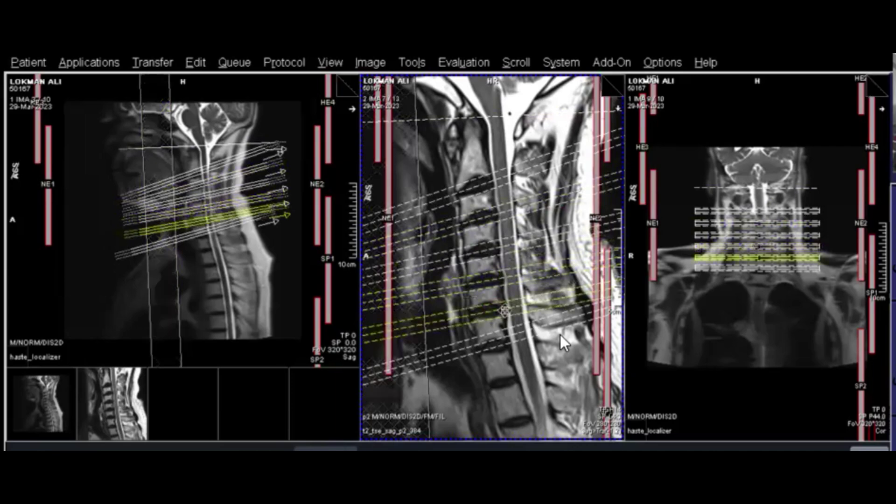
mouse_move(547, 300)
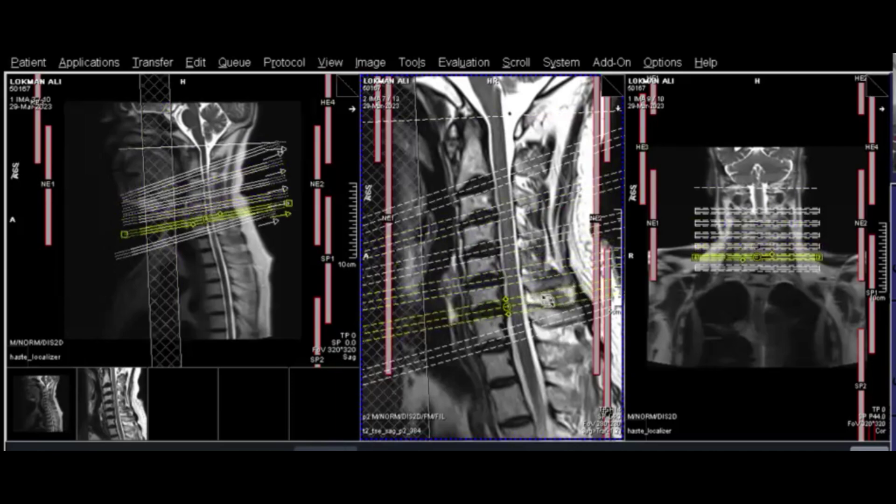
mouse_move(548, 300)
mouse_down()
mouse_move(559, 293)
mouse_move(558, 303)
mouse_up()
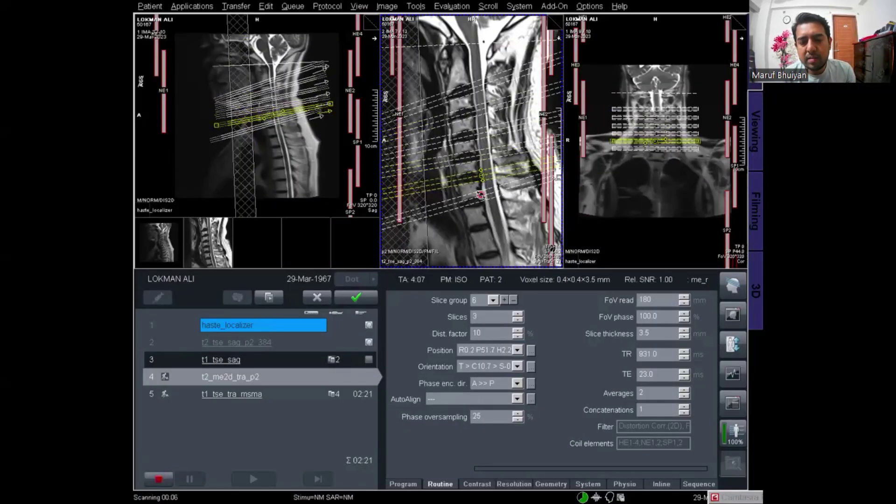
click(482, 344)
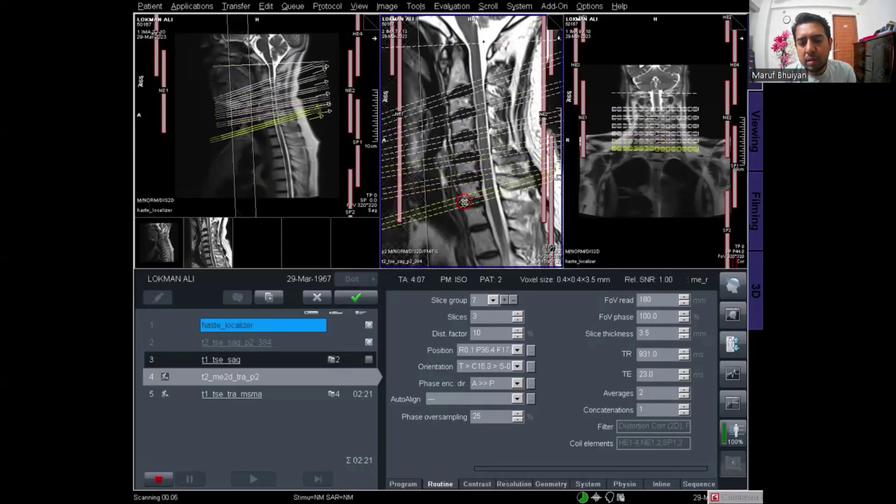
drag(465, 202, 529, 195)
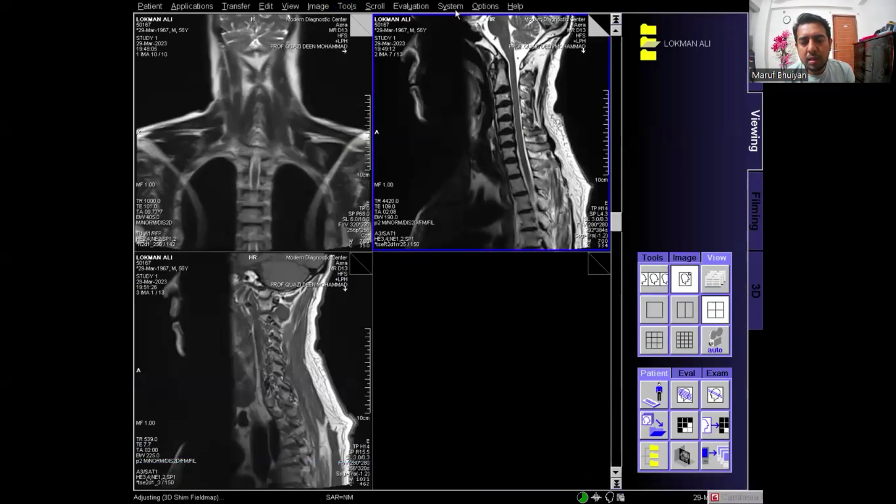
Mask the area in front of the neck on the sagittal T2 series and send the series to the film sheet.
drag(468, 17, 599, 255)
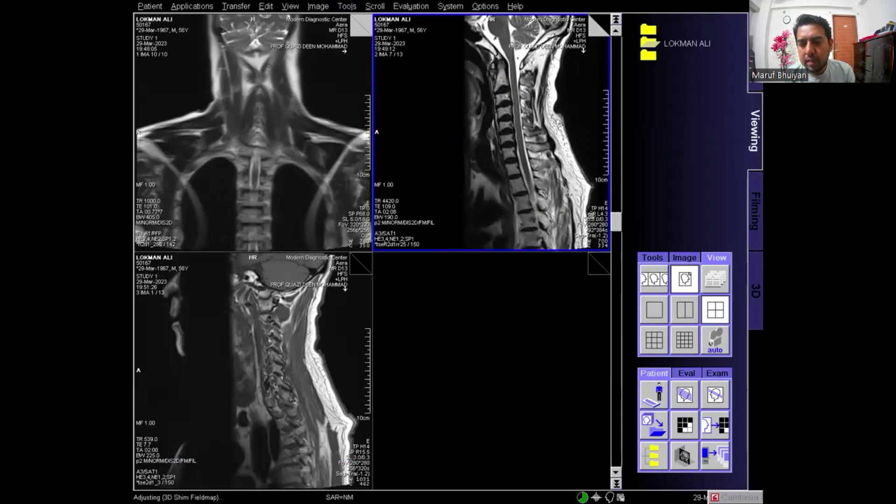
click(716, 425)
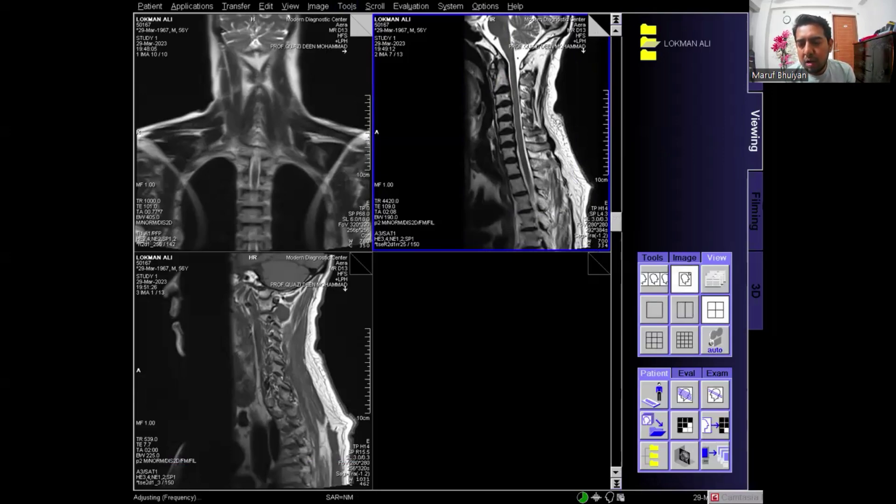
click(760, 210)
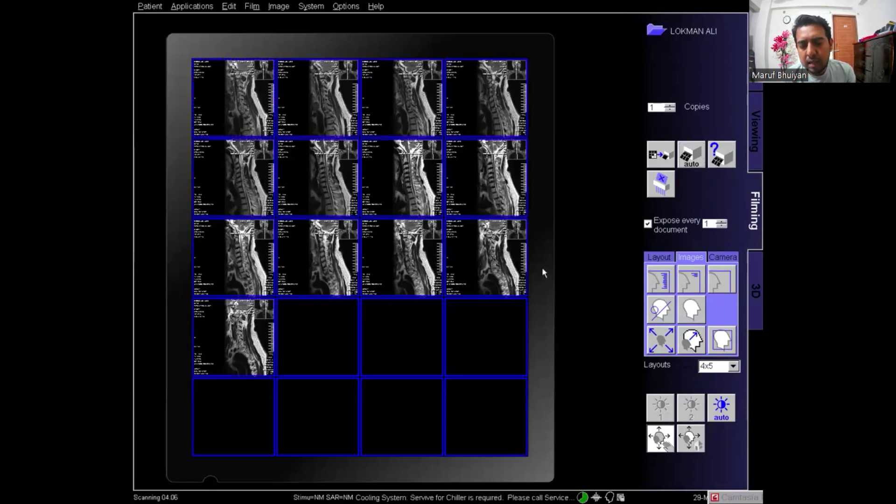
Change the film sheet layout to MYLO.
click(733, 365)
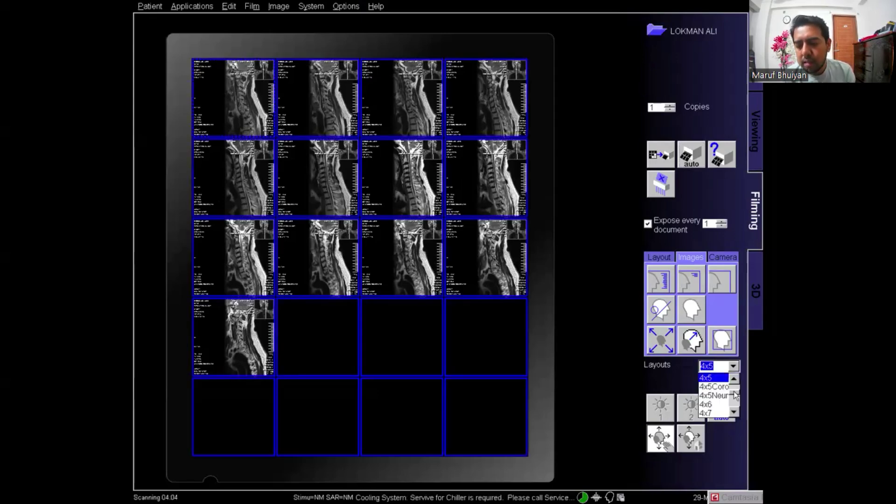
click(734, 395)
drag(734, 396, 734, 408)
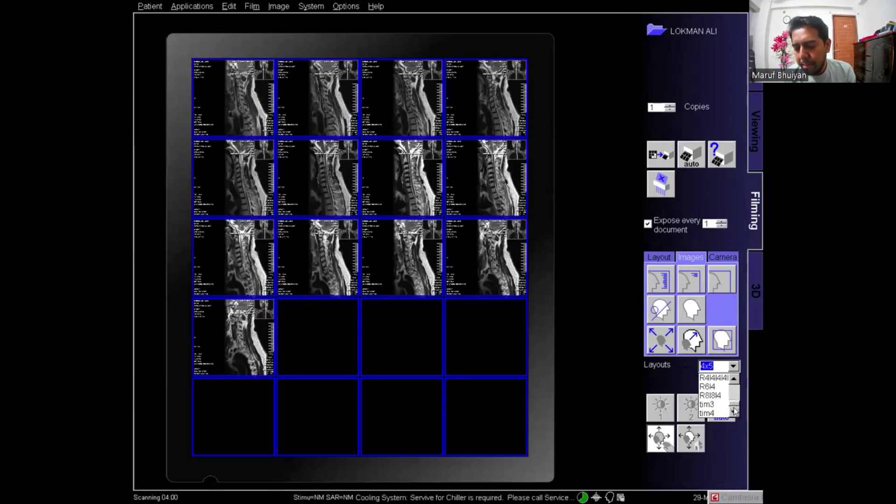
scroll(716, 393, up, 1)
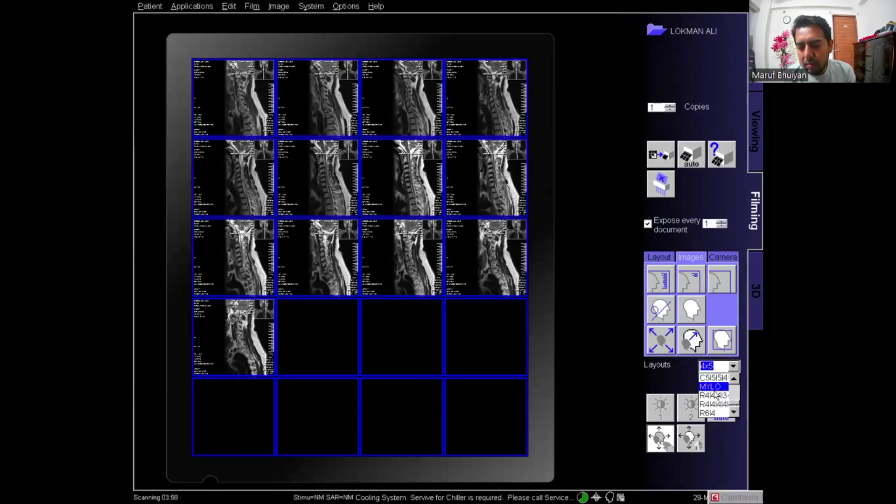
click(714, 388)
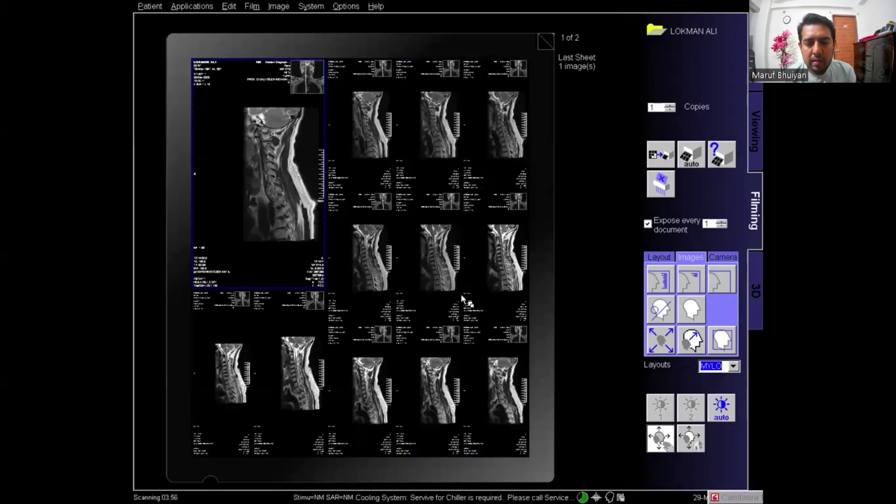
Check the second film sheet, return to the first and place the enlarged mid-sagittal image in its large segment.
click(545, 41)
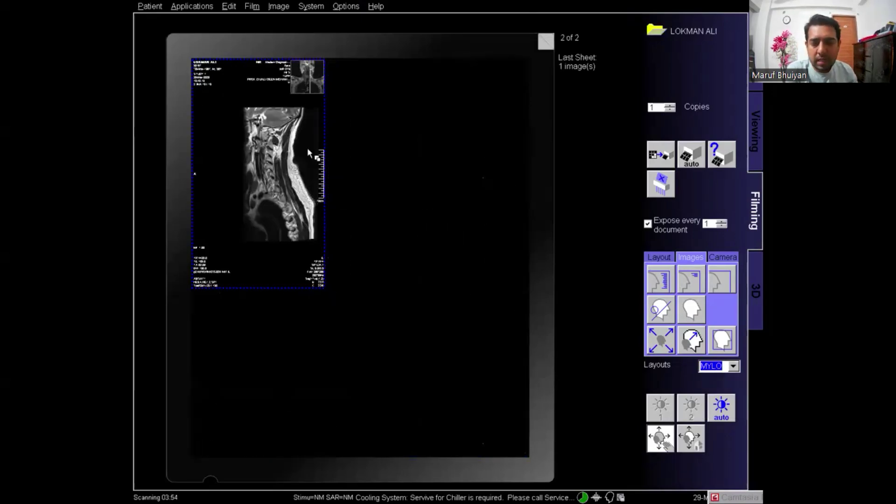
key(Page_Up)
click(449, 157)
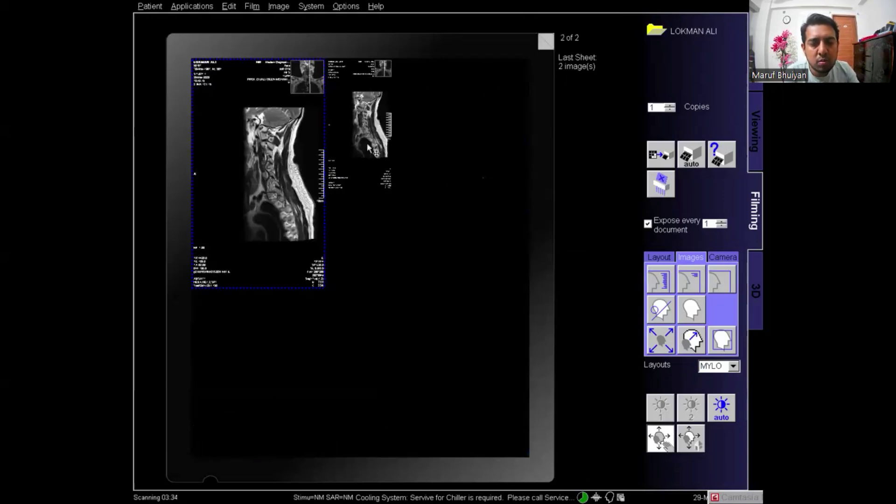
Delete the surplus sagittal images so that the film fits on a single sheet.
click(372, 134)
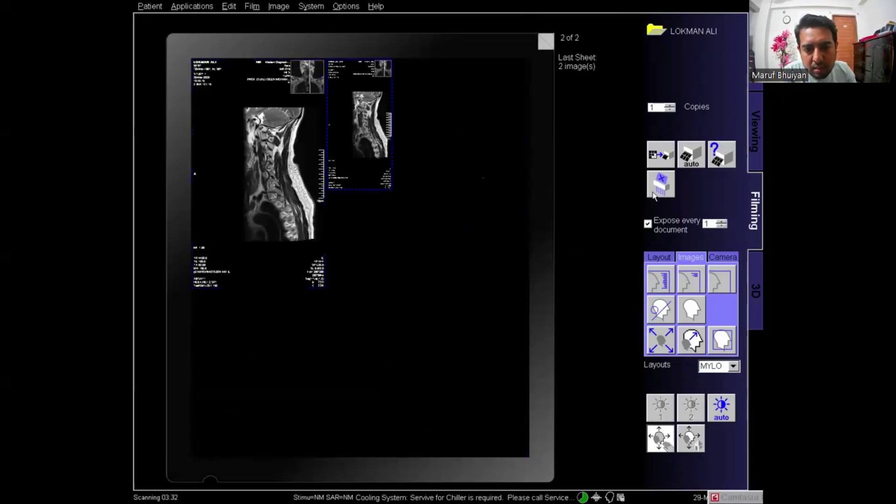
click(653, 191)
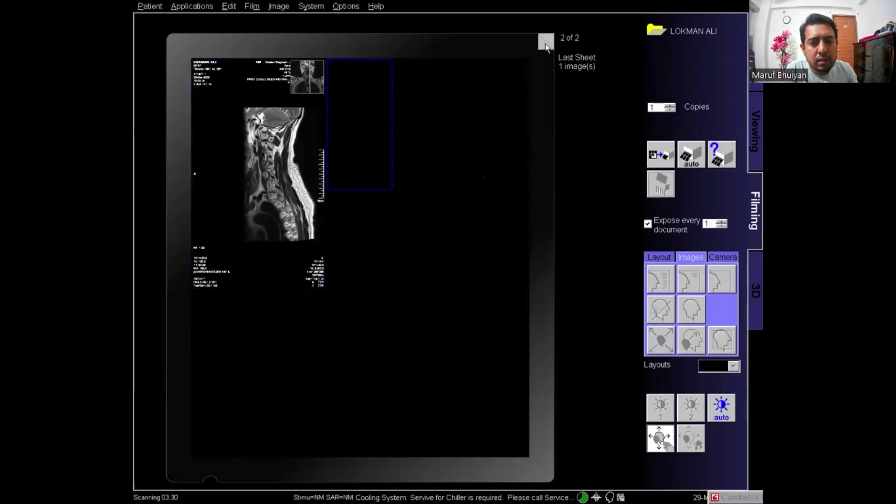
click(529, 53)
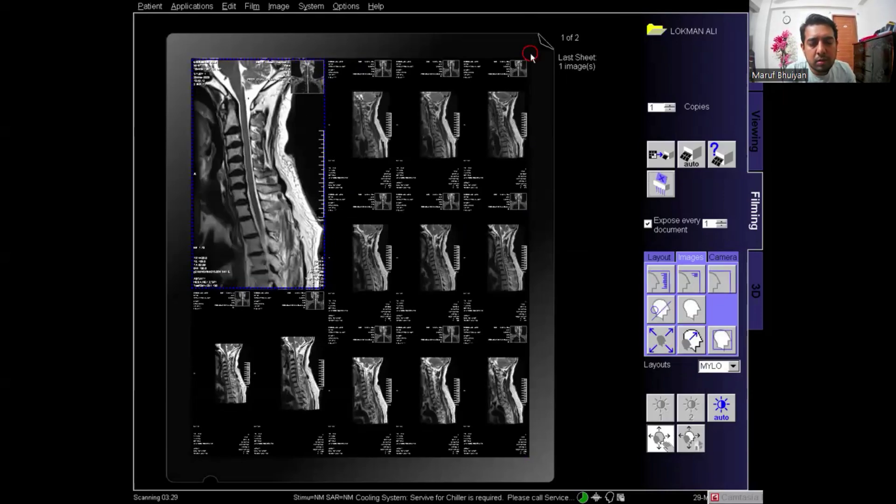
click(664, 188)
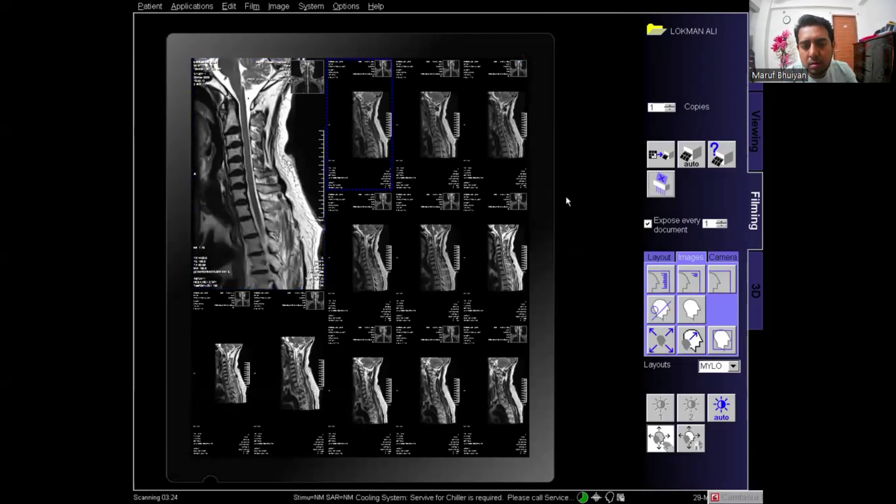
Select all film images following the large one, then enlarge and centre them on the cervical spine.
right_click(368, 141)
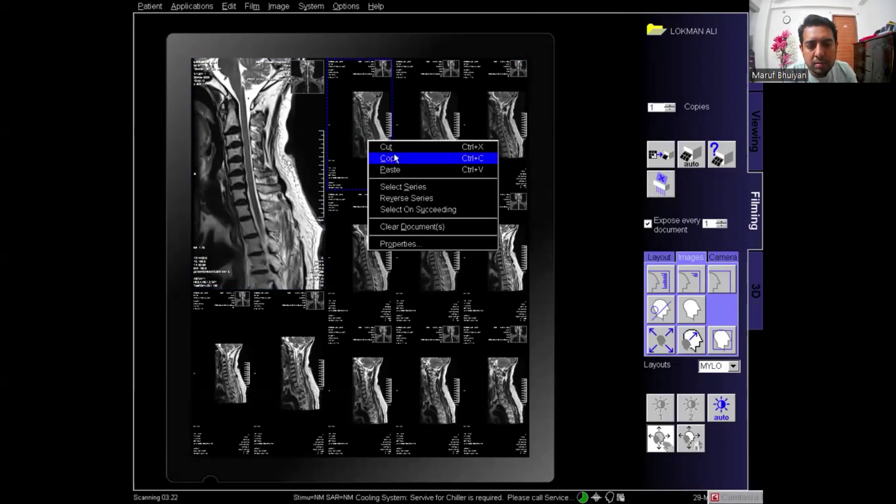
click(418, 210)
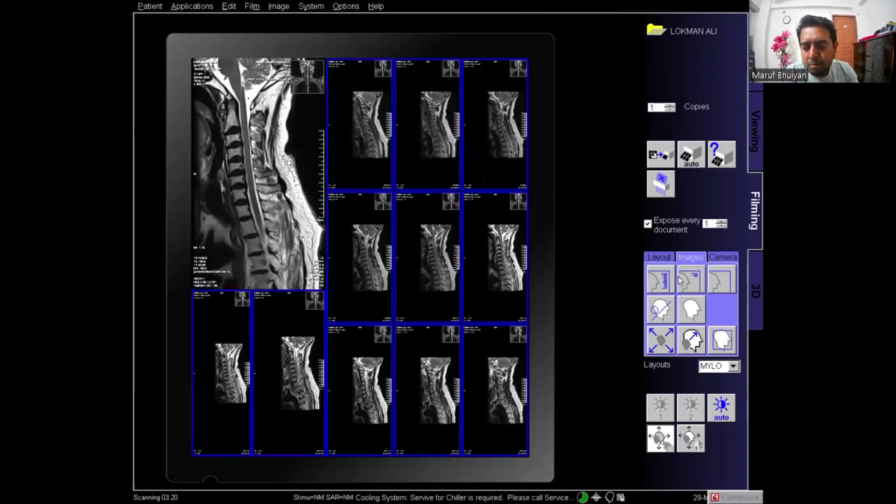
drag(466, 287, 427, 276)
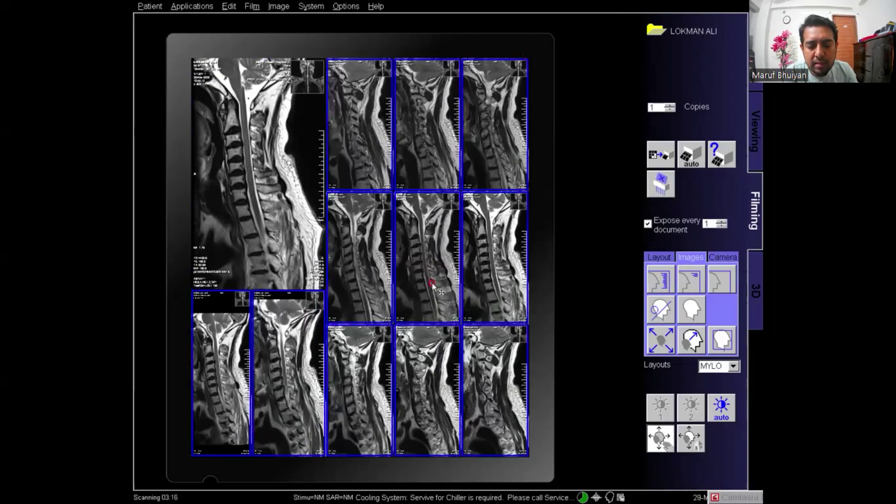
mouse_move(432, 285)
mouse_down()
mouse_move(431, 304)
mouse_move(424, 299)
mouse_up()
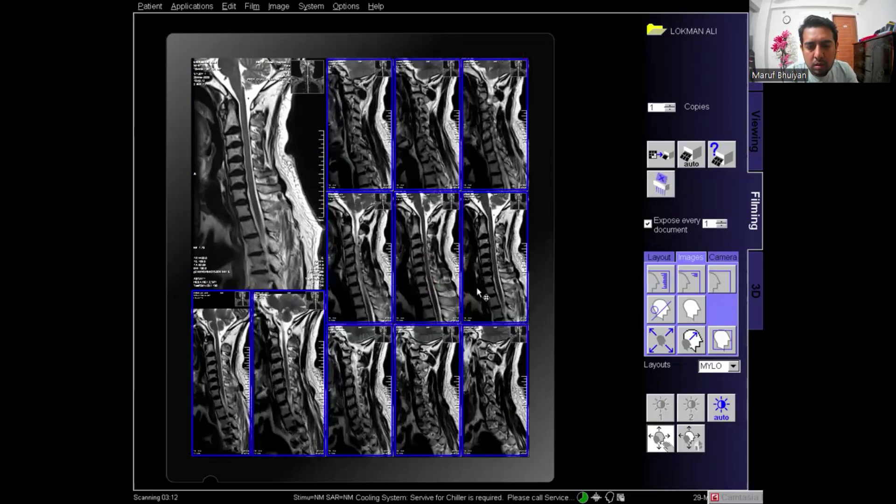
Brighten all images of the T2 sagittal film, re-centre the two small images below the large one and send the film for exposure.
key(ctrl+a)
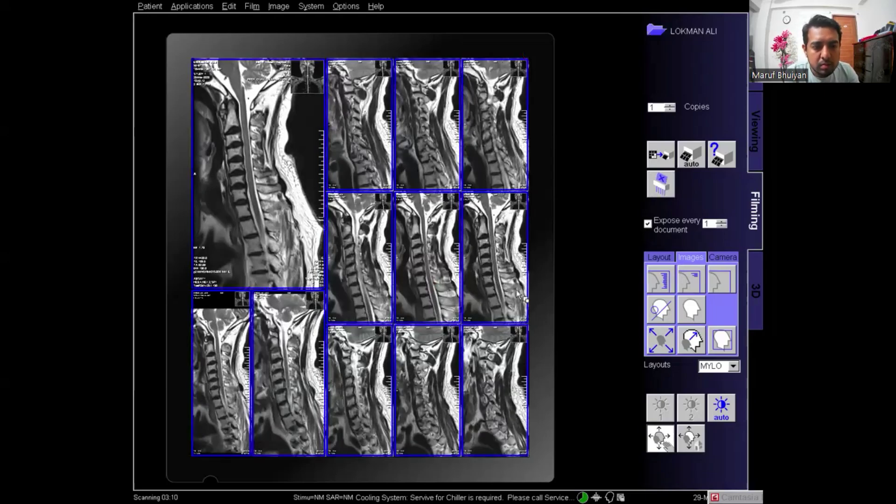
click(218, 415)
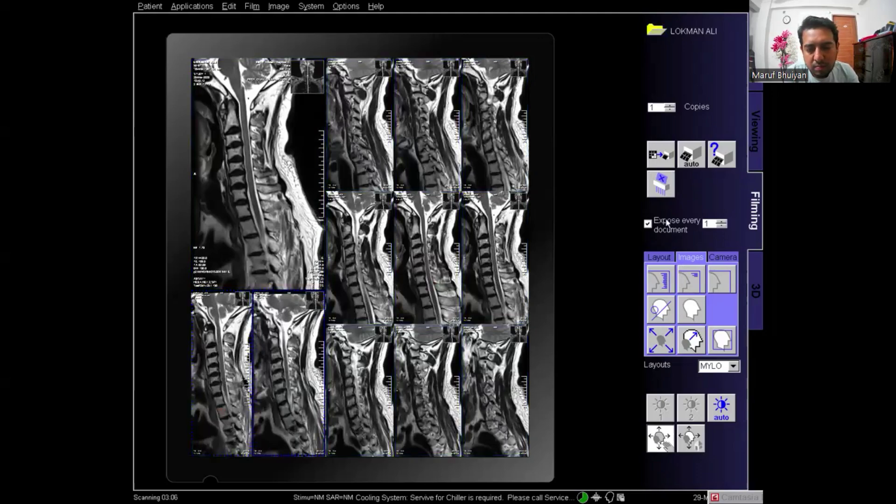
click(662, 157)
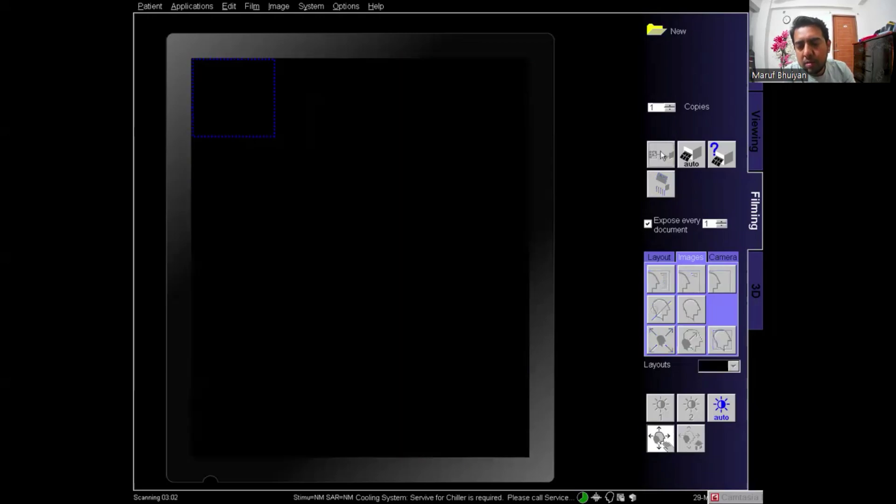
Check the running scan queue, then bring up the mid-sagittal T1 slice in the viewer and select the whole T1 sagittal series.
click(754, 56)
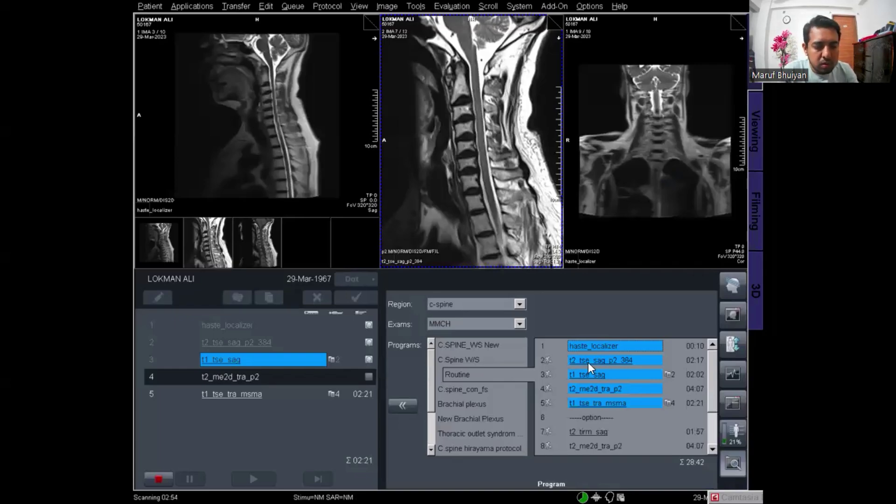
mouse_move(220, 378)
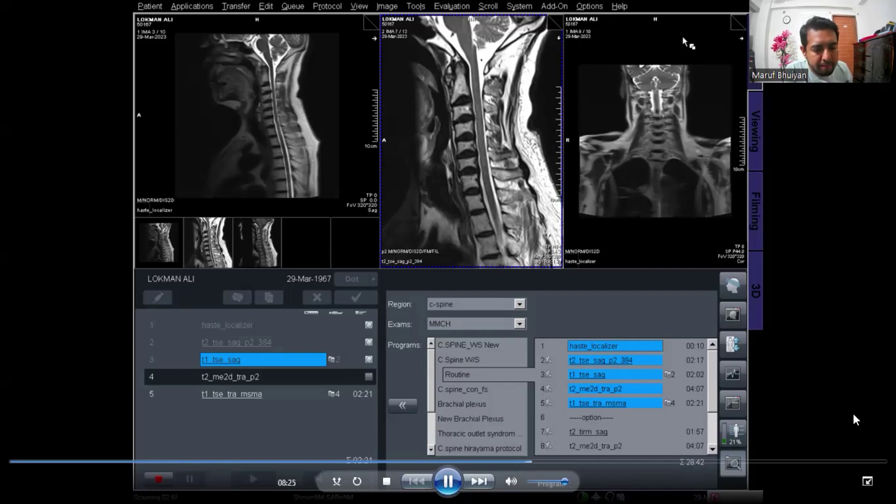
click(755, 147)
click(348, 349)
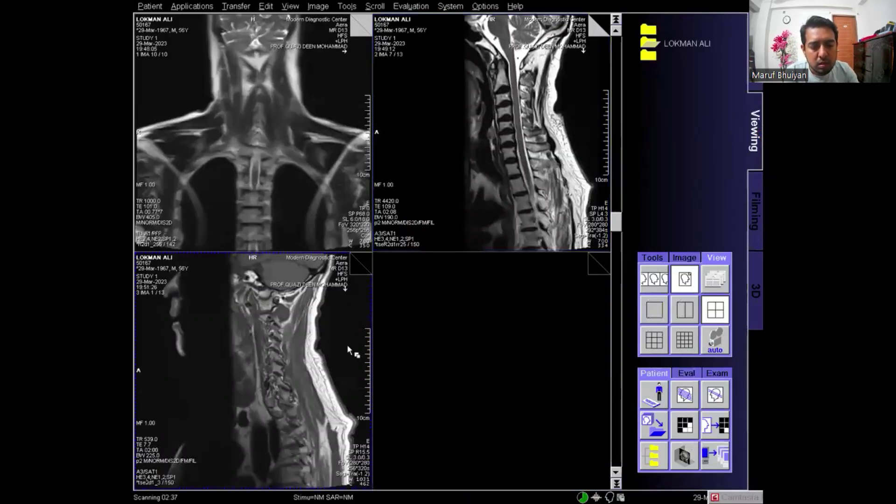
click(367, 266)
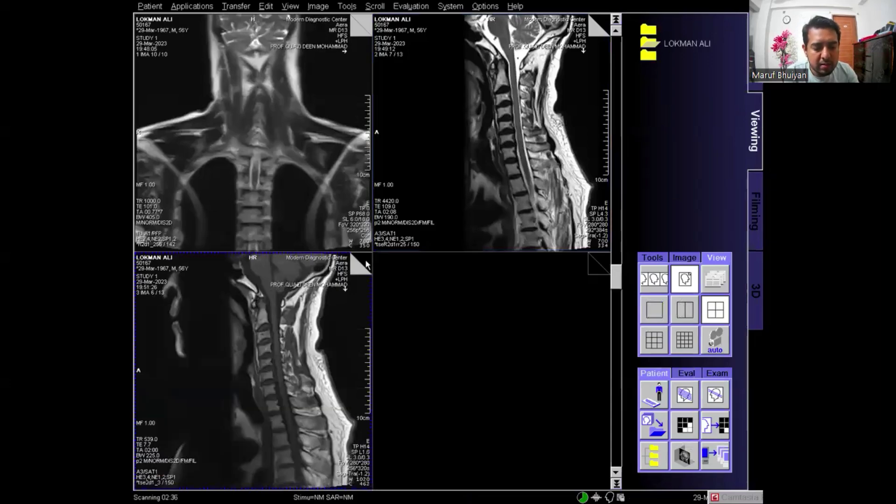
right_click(280, 370)
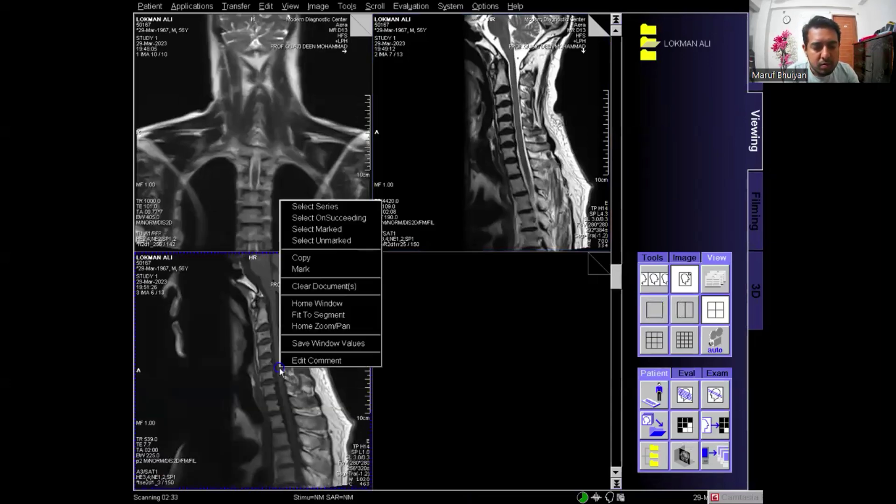
click(328, 209)
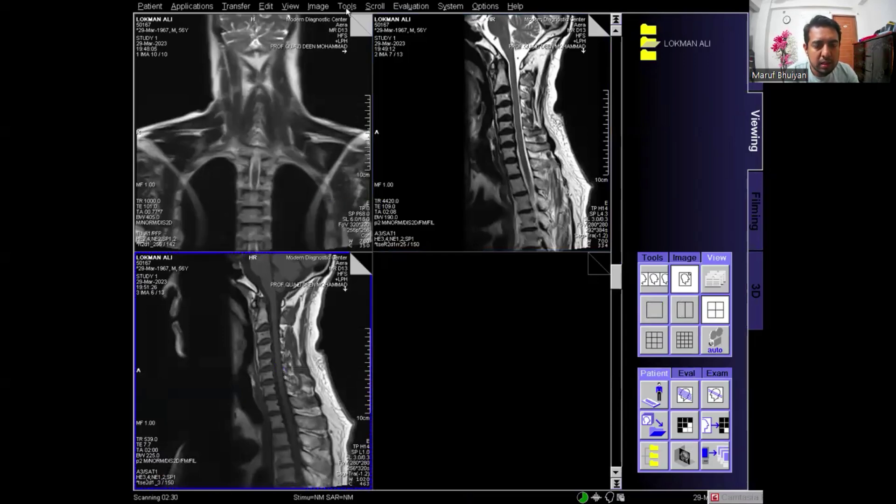
Crop the T1 sagittal series to the neck region with the Shutter tool and copy it to the film sheet.
click(348, 7)
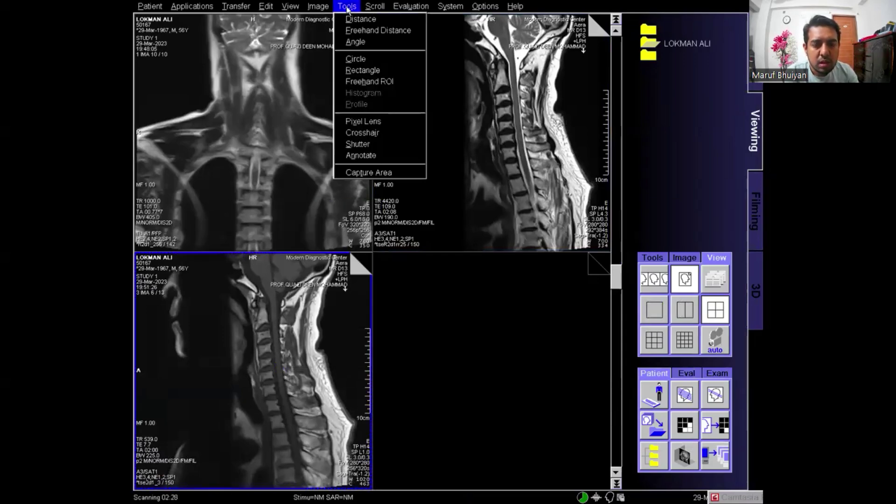
click(363, 143)
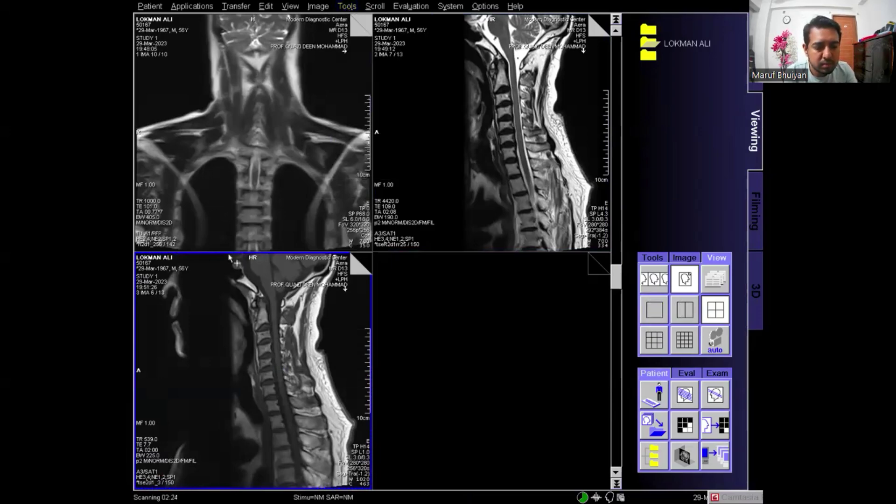
drag(229, 257, 362, 487)
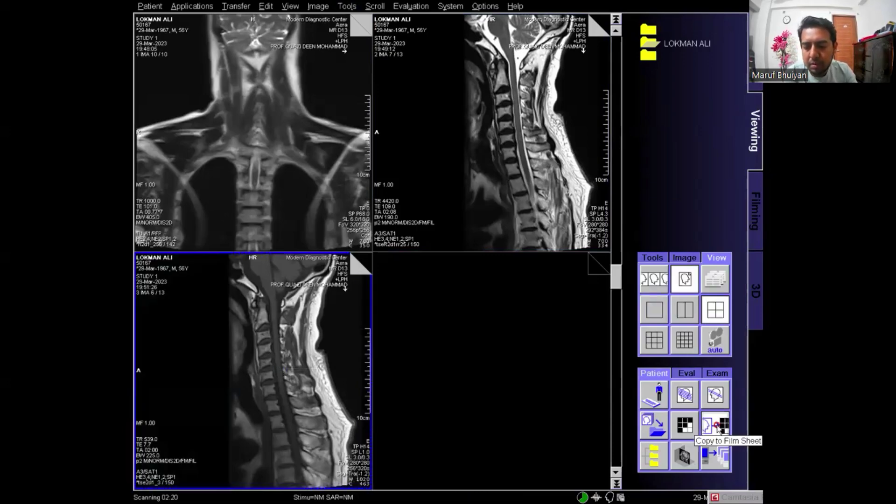
click(759, 211)
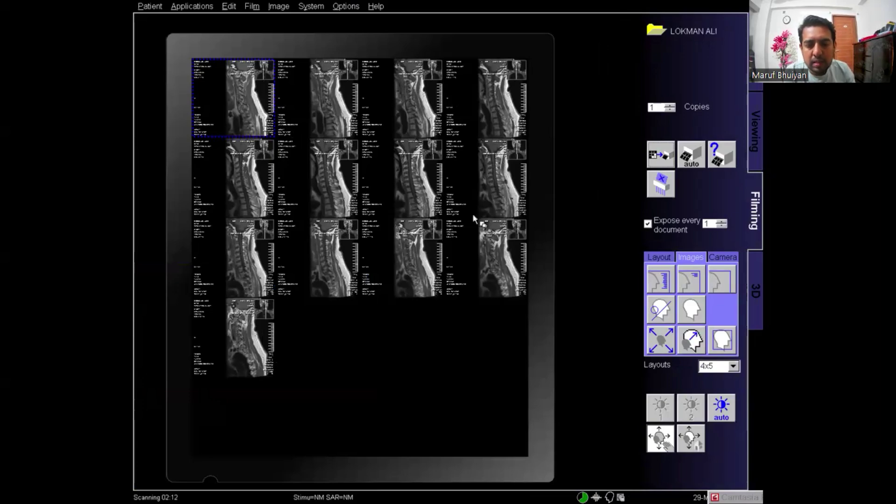
Select all T1 images on the film sheet and apply the MYLO layout.
click(548, 255)
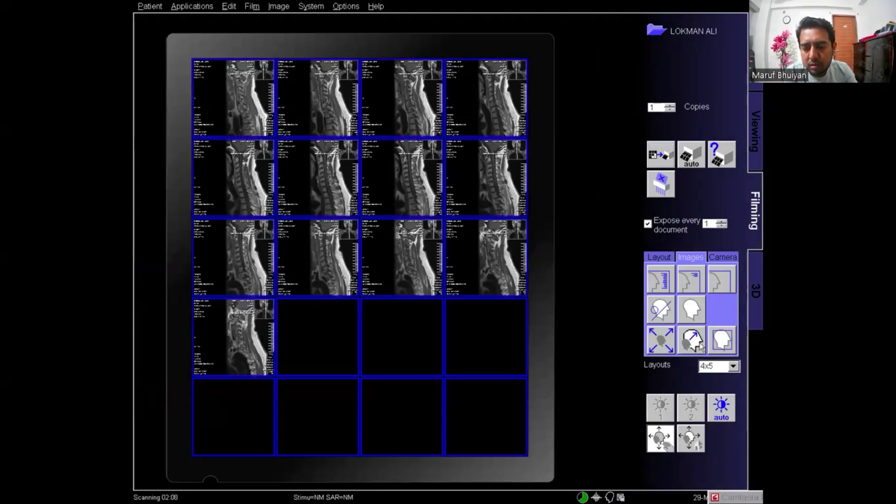
click(733, 366)
drag(733, 392, 733, 408)
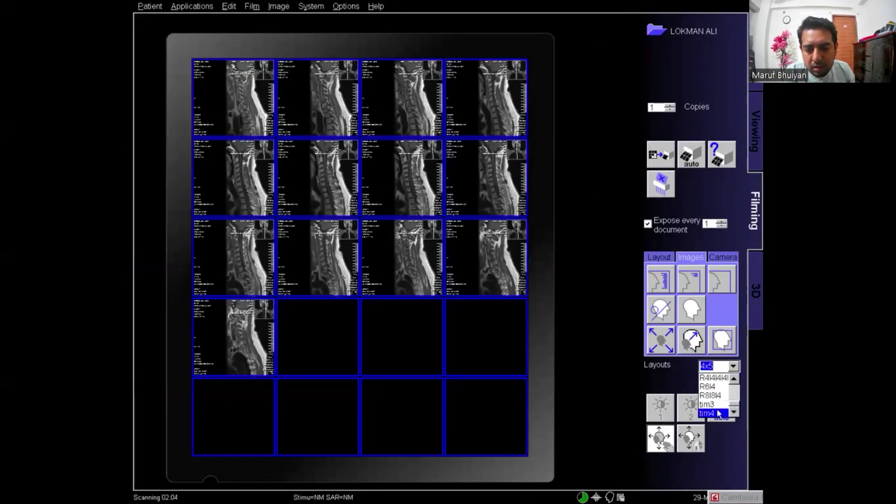
scroll(719, 413, up, 3)
scroll(716, 408, down, 1)
click(711, 386)
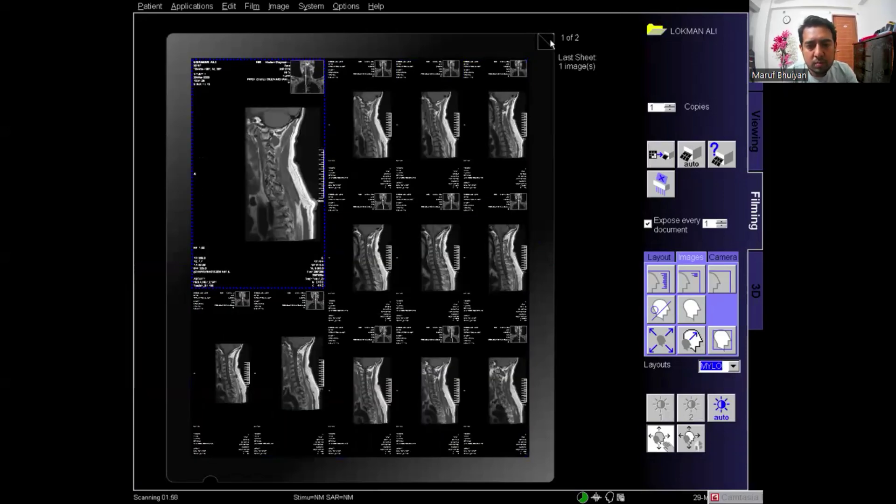
Copy the T1 mid-sagittal image into the film's large segment, then enlarge and centre it on the cervical spine.
right_click(506, 268)
click(524, 282)
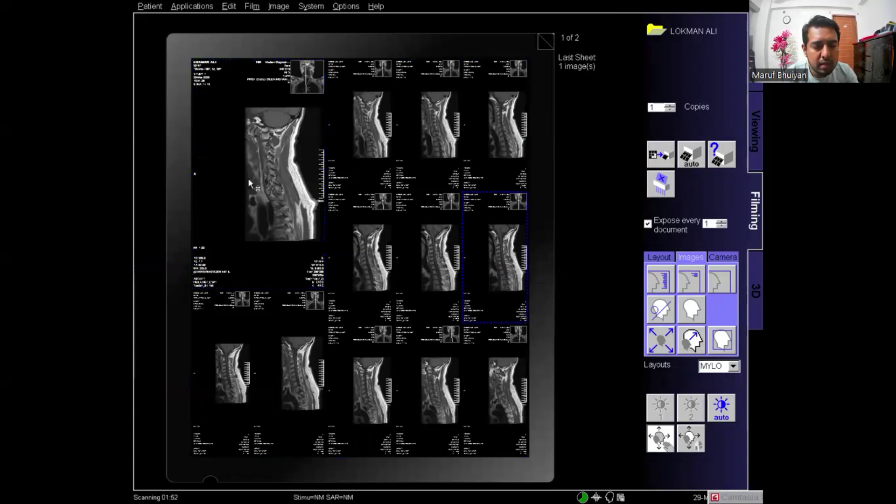
right_click(249, 183)
click(261, 214)
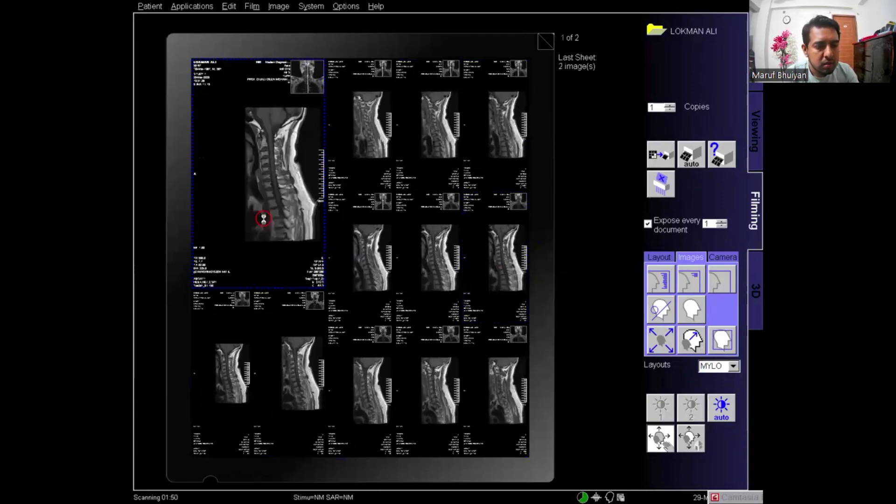
click(260, 230)
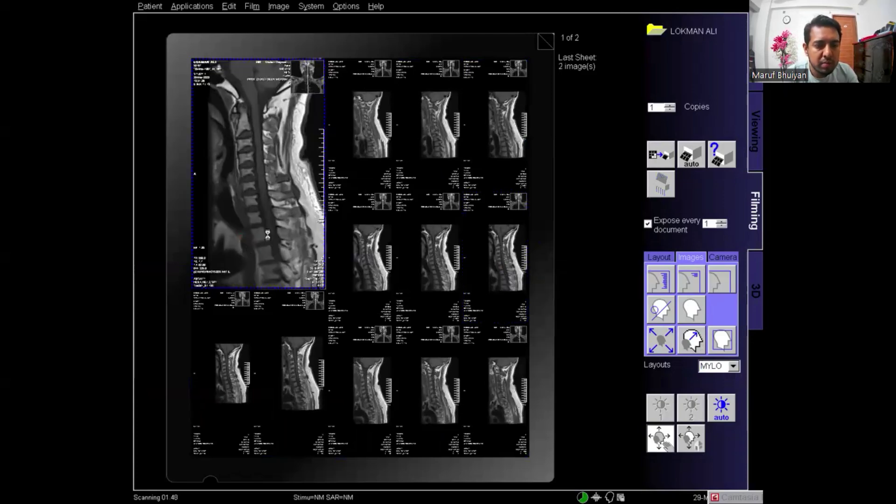
Check the second film sheet and delete surplus outer T1 sagittal images so that everything fits on one sheet.
click(548, 40)
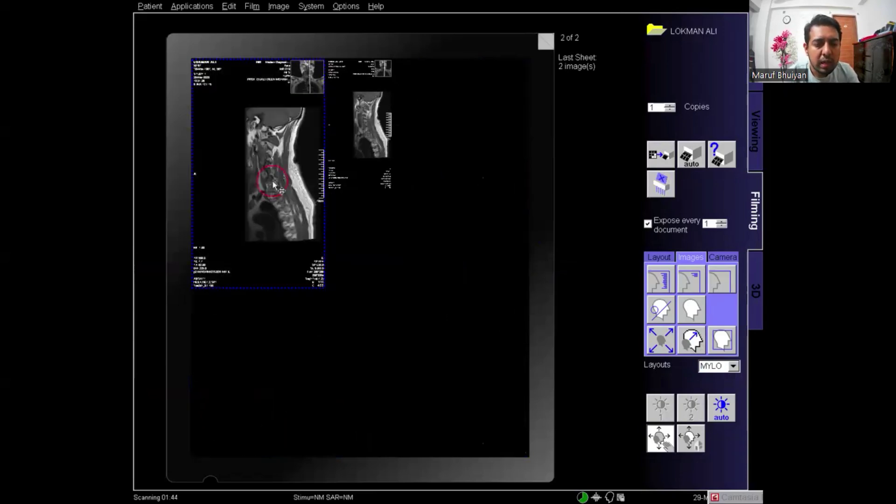
click(385, 130)
click(544, 44)
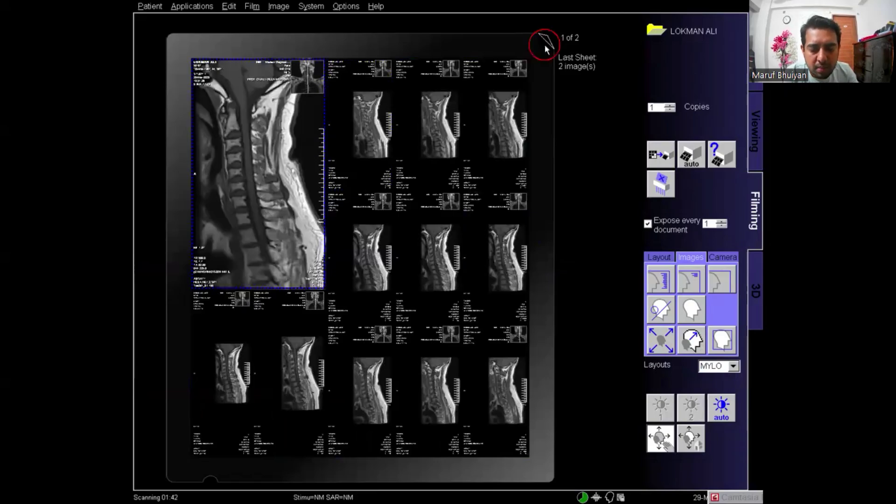
click(373, 135)
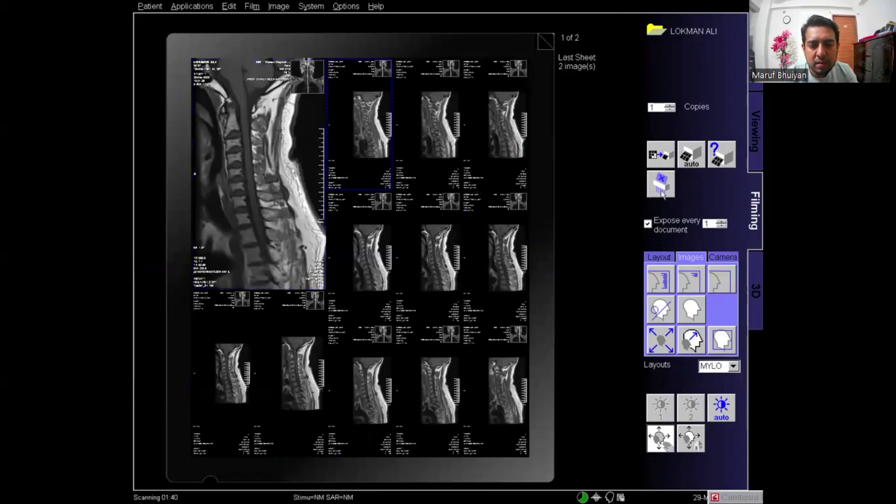
click(663, 195)
click(546, 41)
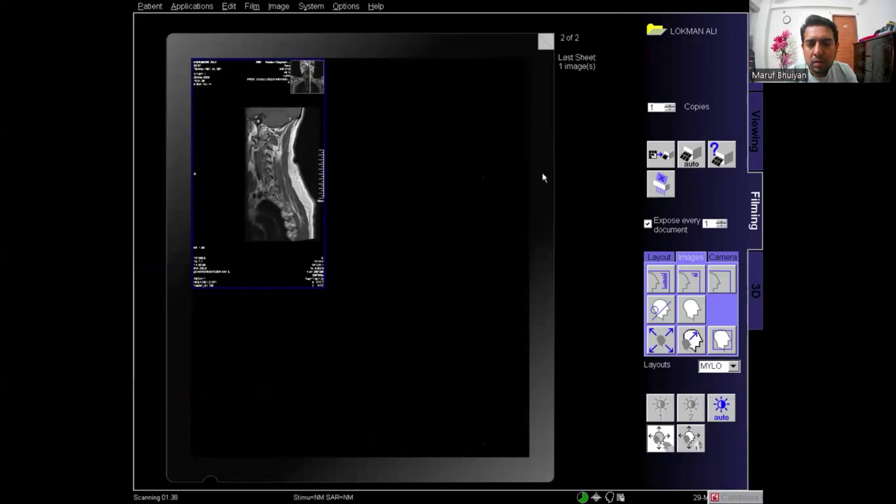
click(662, 185)
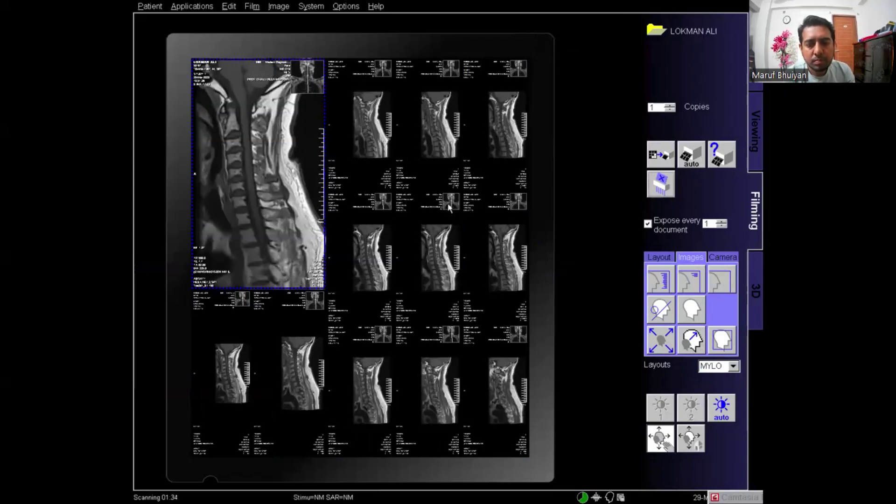
Select all T1 images following the large one, reduce their image text, and enlarge and centre them on the cervical spine.
click(366, 140)
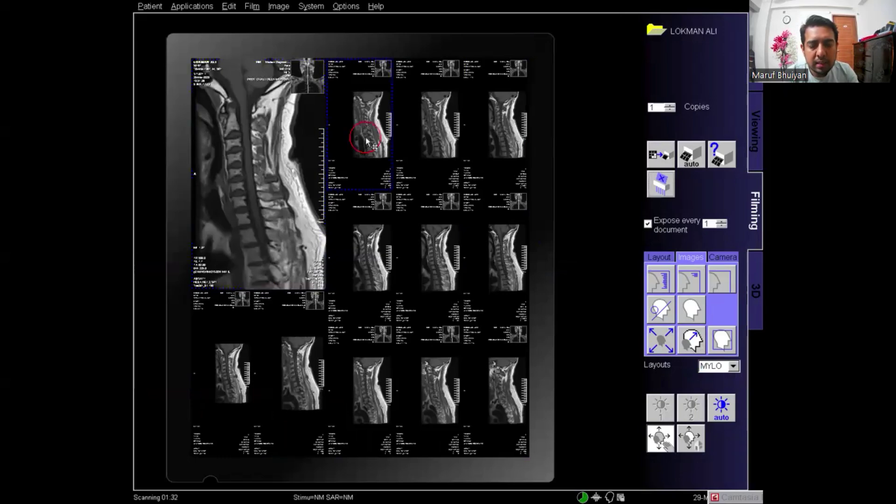
right_click(367, 140)
click(388, 167)
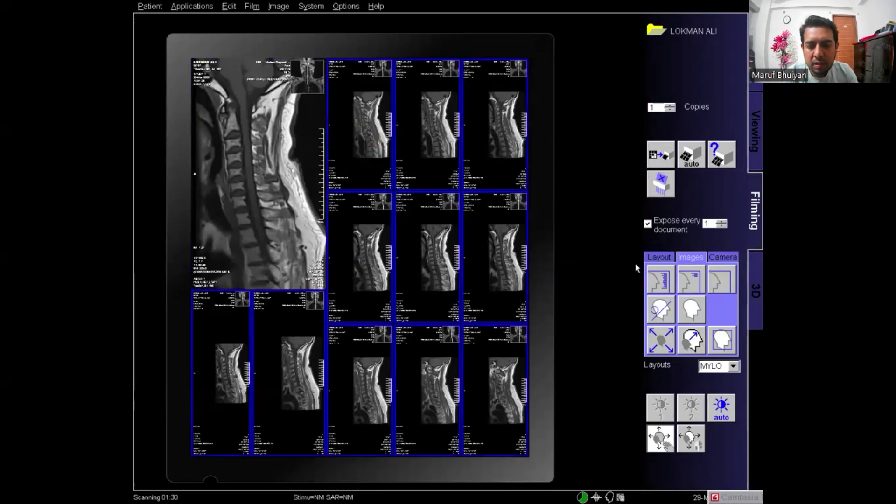
click(441, 207)
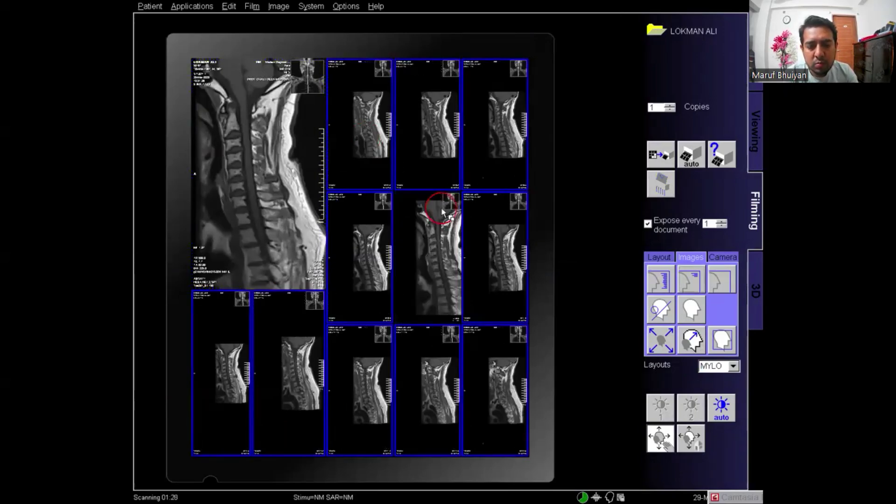
drag(441, 207, 417, 295)
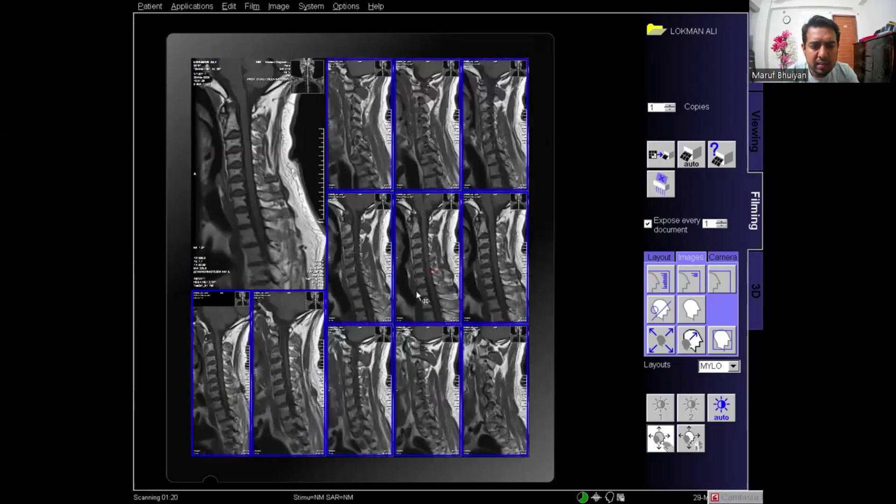
Re-centre the small T1 images below the large one, then adjust the windowing of all film images to make them brighter.
click(220, 424)
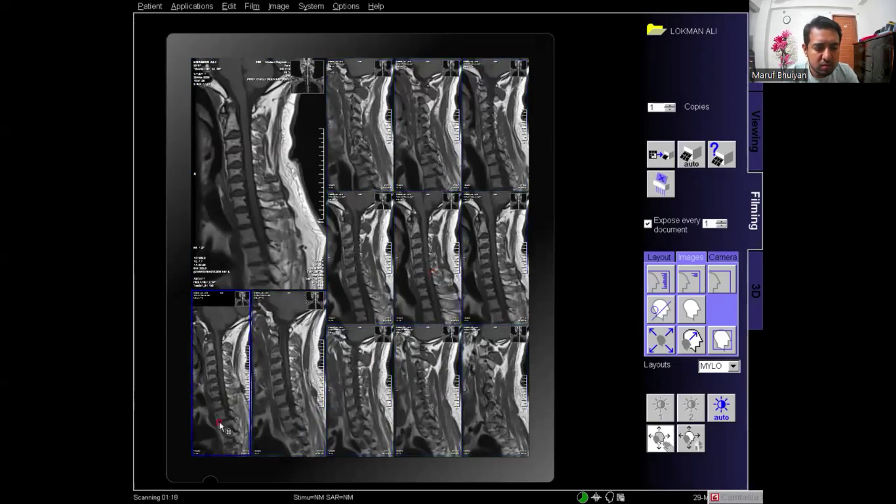
drag(219, 421, 226, 406)
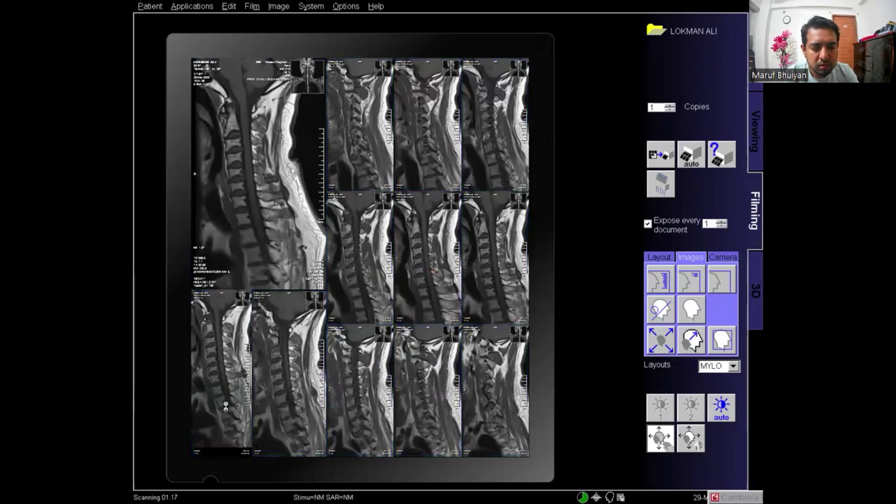
click(275, 428)
click(537, 281)
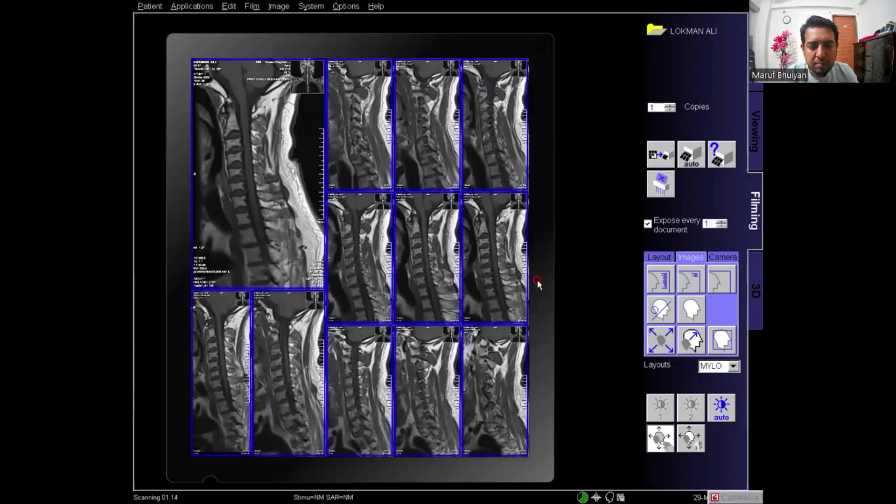
mouse_move(497, 286)
mouse_down()
mouse_move(508, 298)
mouse_move(510, 288)
mouse_up()
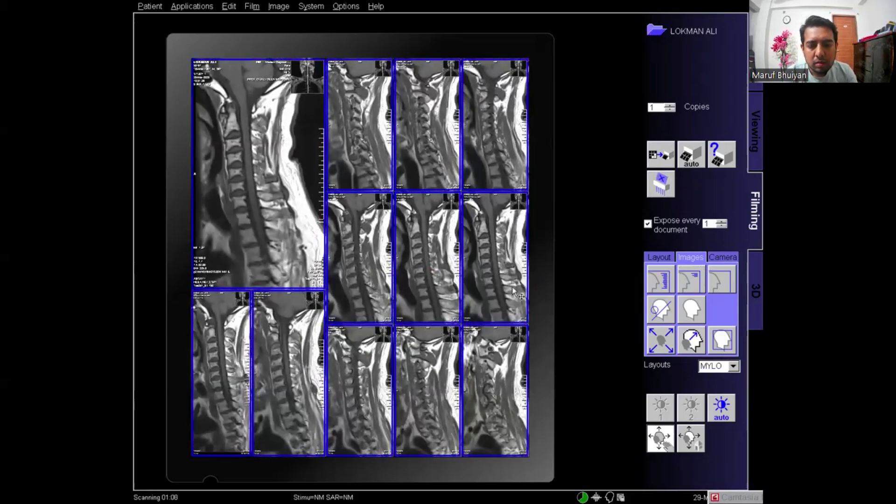
click(253, 264)
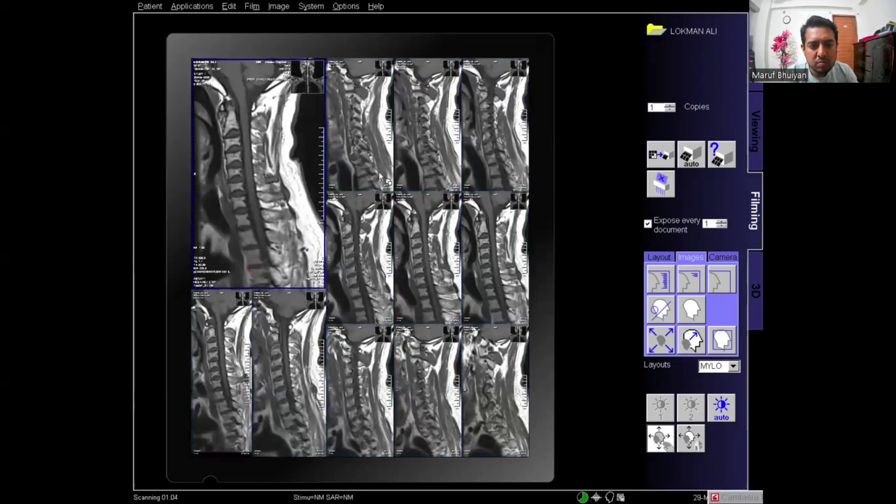
Send the T1 sagittal film for exposure and open the film task status.
click(666, 161)
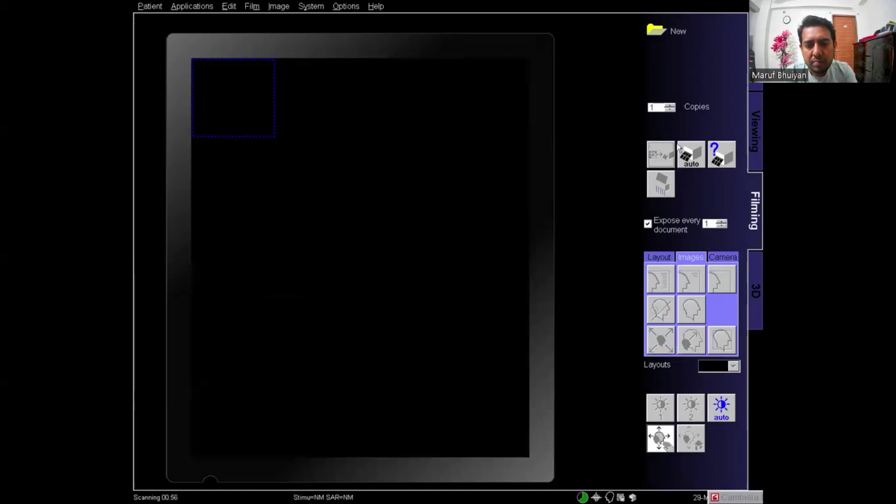
click(717, 160)
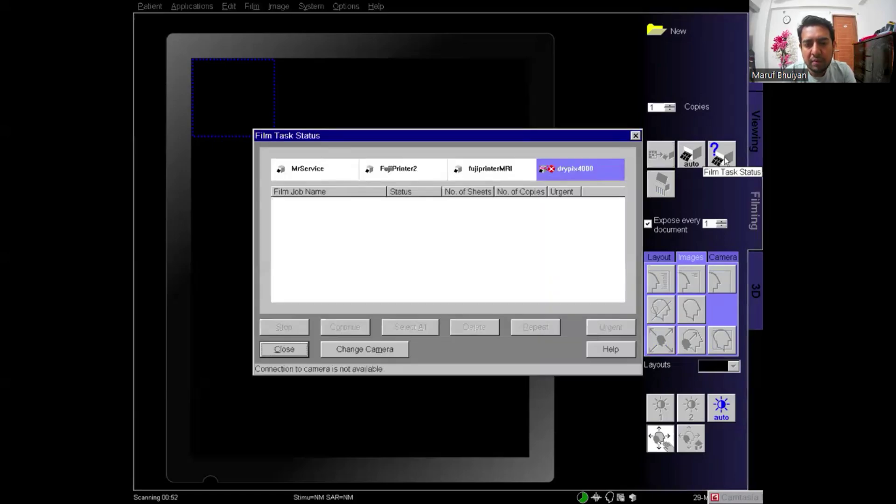
Check the status of the latest film jobs on fujiprinterMRI and close the film task status.
click(488, 170)
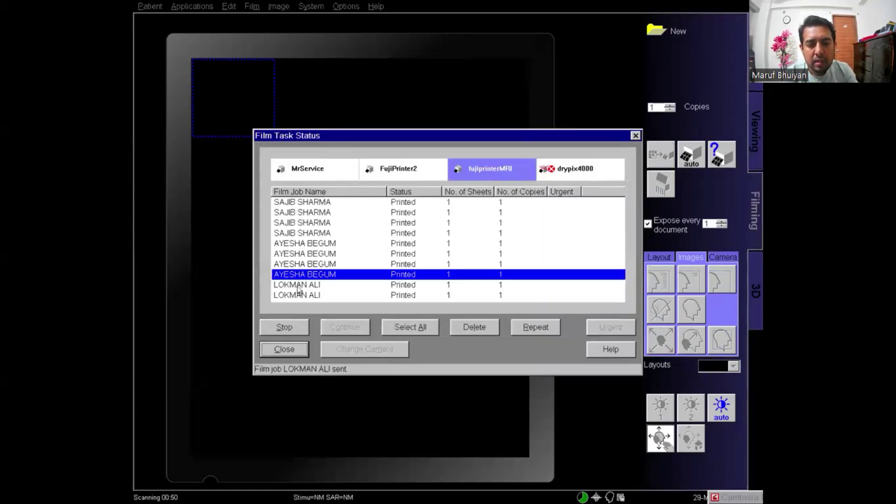
click(313, 285)
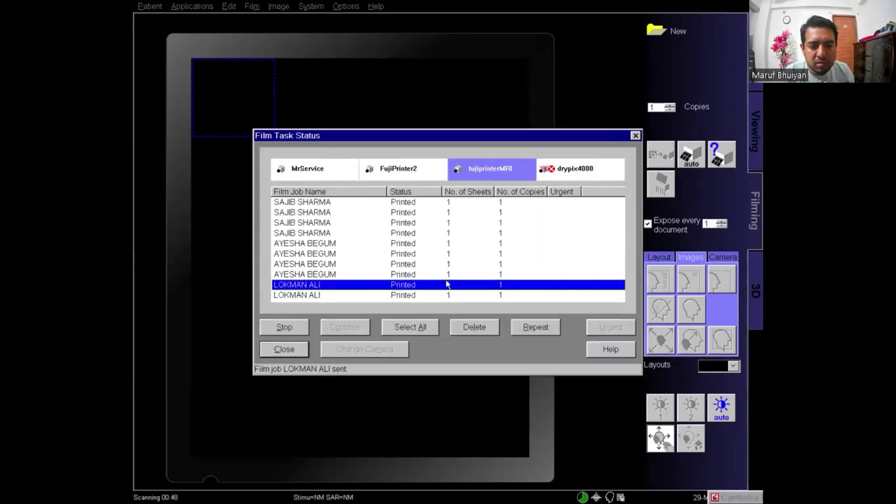
click(290, 296)
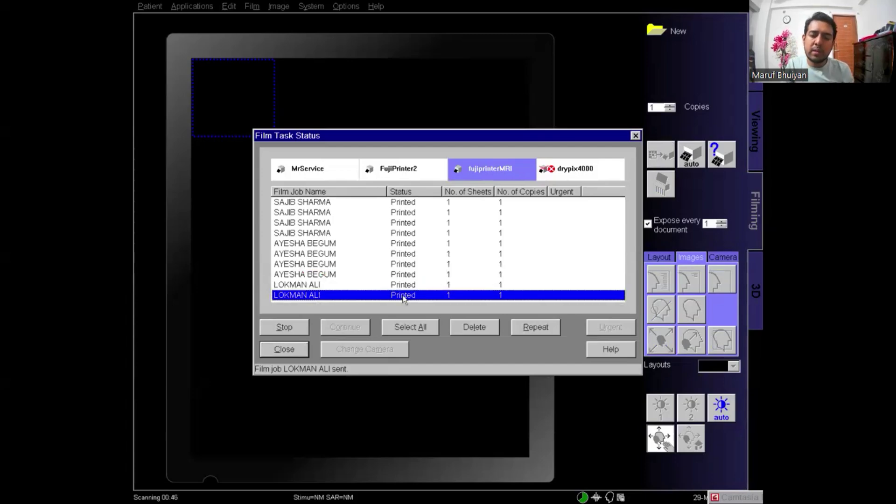
click(634, 135)
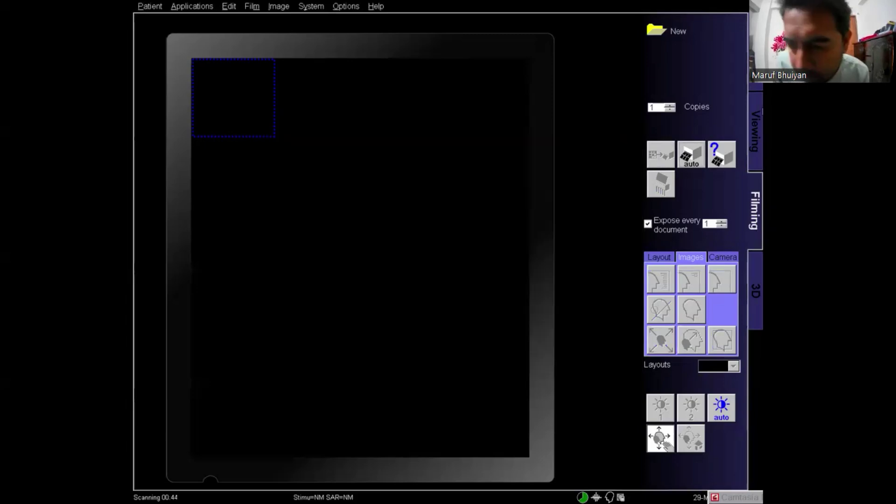
Check the progress of the running measurement queue, return to viewing and clear the recorder window off the viewing tools.
click(759, 112)
click(756, 59)
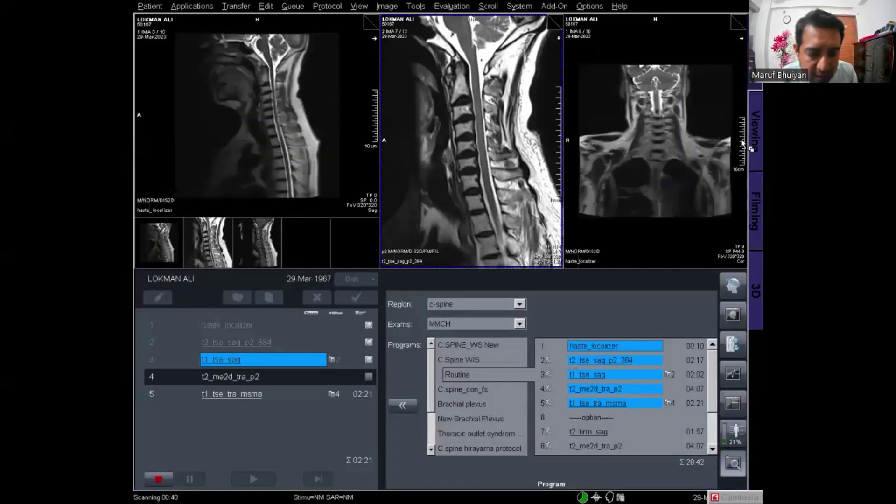
drag(730, 498, 639, 389)
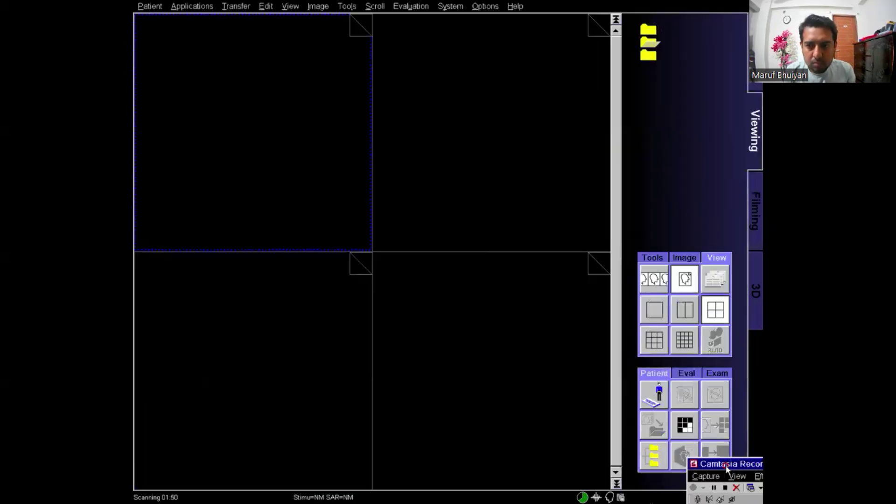
drag(726, 466, 728, 503)
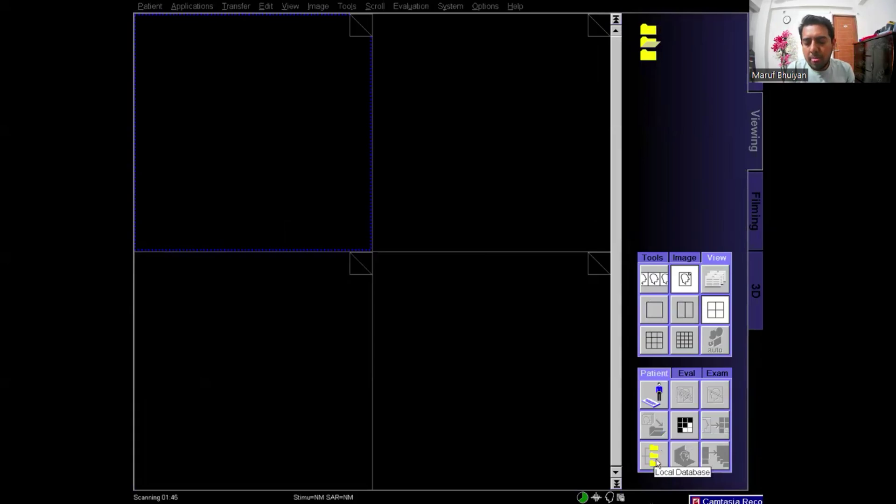
Load the patient's t2_me2d_tra_p2 series from the local database into the first viewing segment and close the patient browser.
click(657, 461)
click(609, 211)
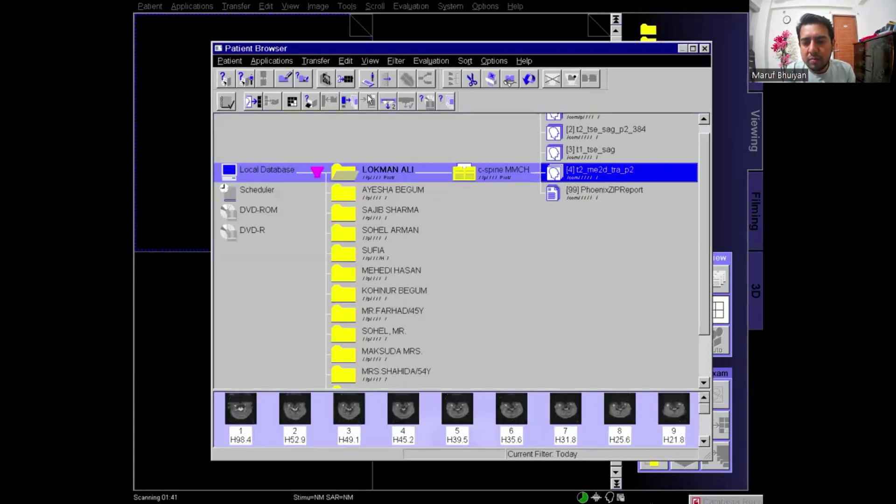
drag(396, 49, 405, 166)
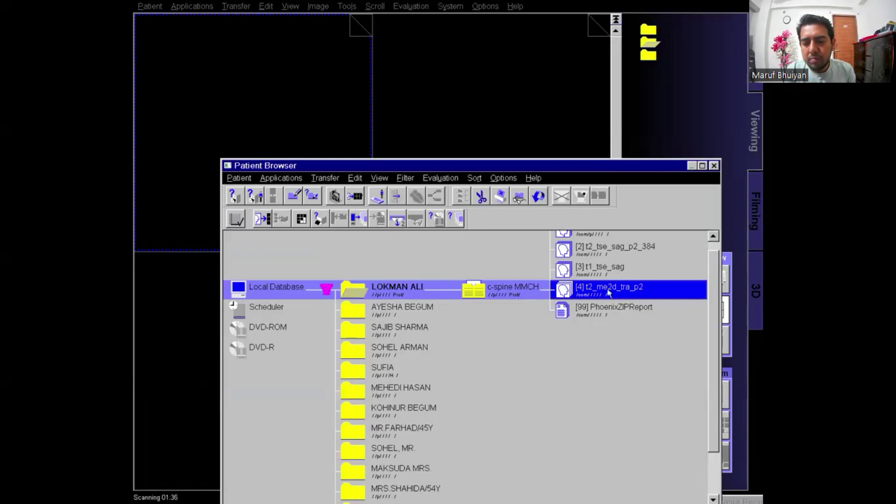
drag(608, 292, 312, 101)
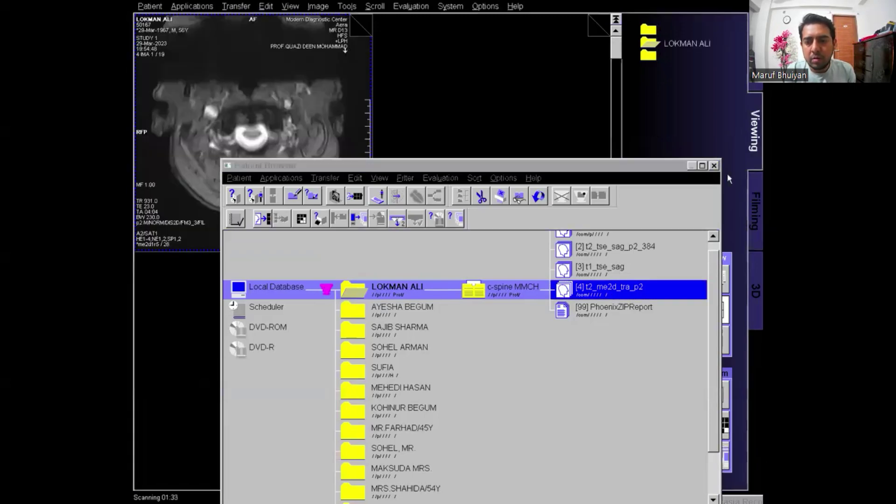
click(715, 166)
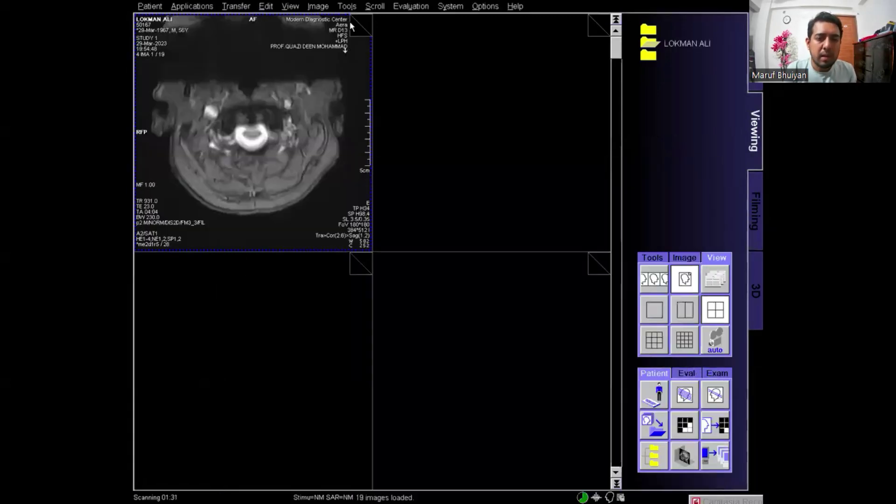
Browse the axial T2 images, select the whole series and copy it to a film sheet with a 4x5 layout.
mouse_move(349, 21)
mouse_down()
mouse_move(370, 19)
mouse_move(349, 33)
mouse_up()
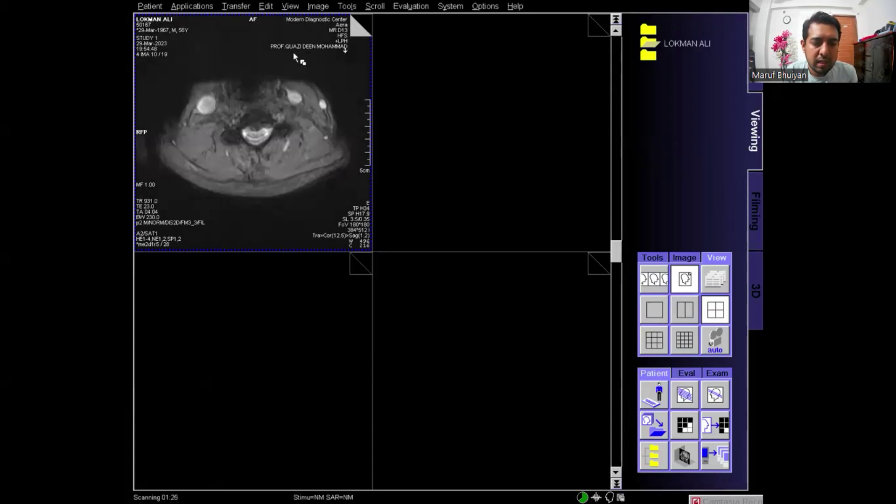
click(286, 115)
right_click(297, 112)
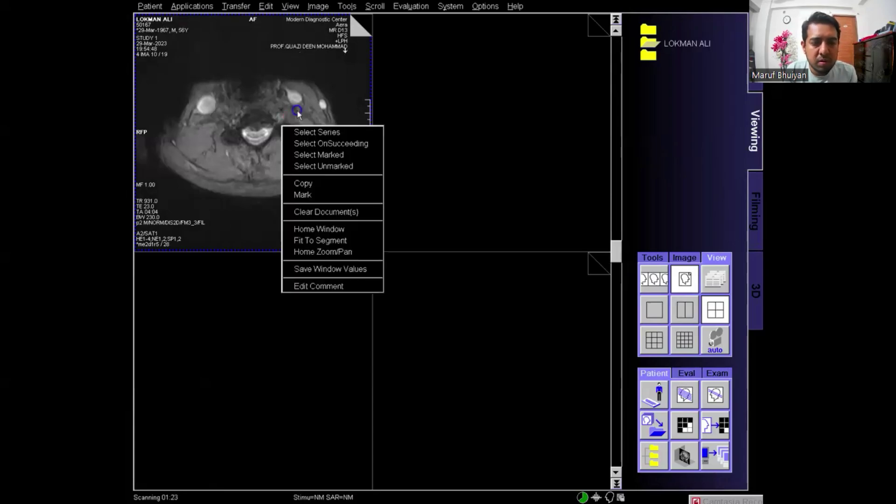
click(312, 132)
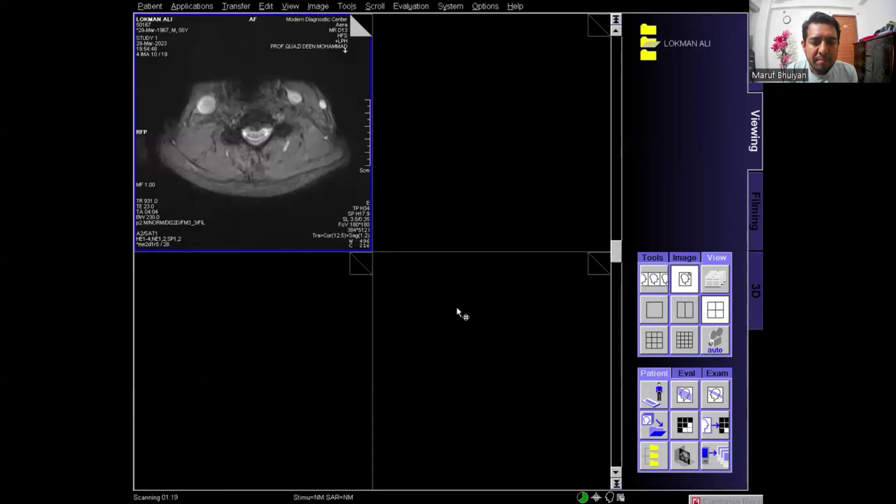
click(756, 228)
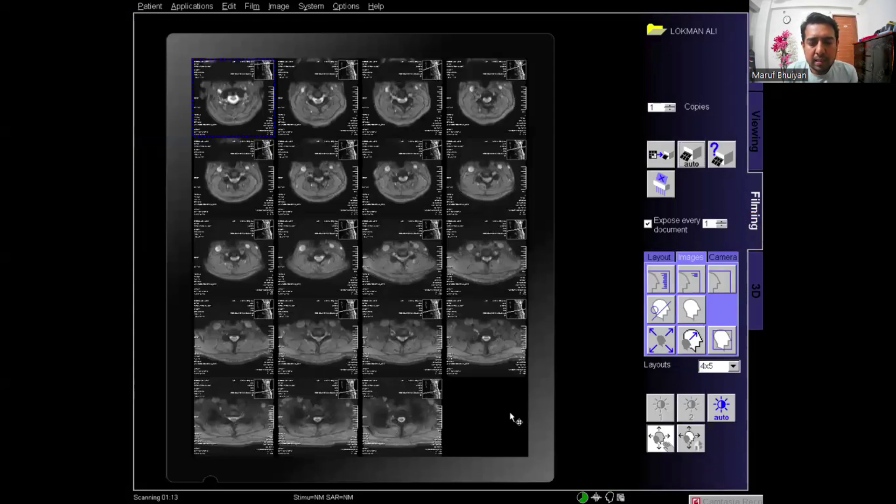
click(478, 423)
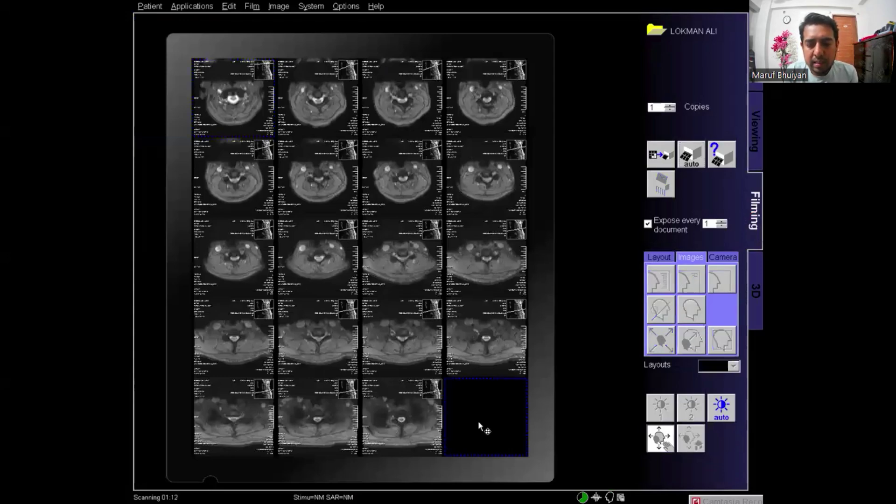
Shutter off the area in front of the neck on the sagittal slice-position image and copy it to the axial film sheet.
click(752, 124)
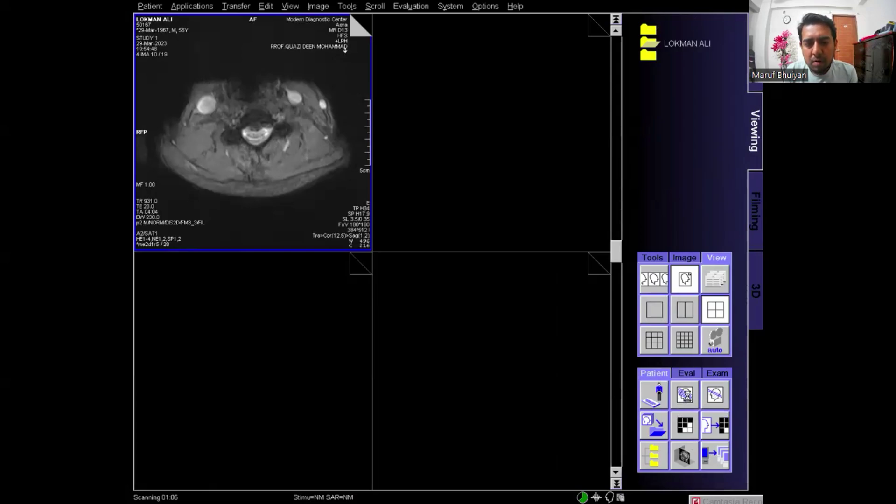
click(345, 6)
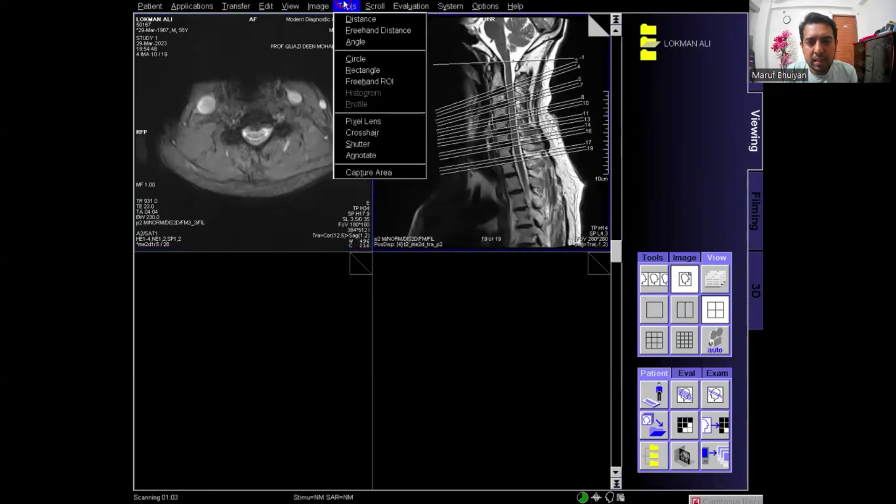
click(366, 143)
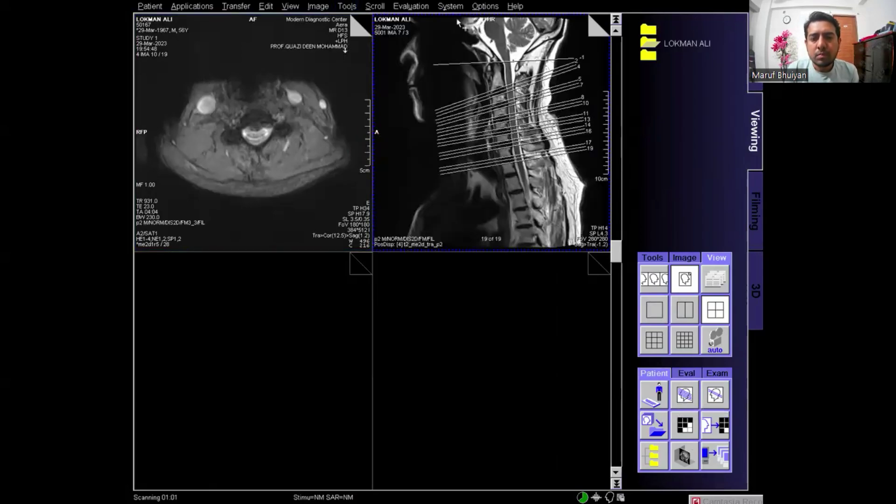
drag(457, 21, 587, 255)
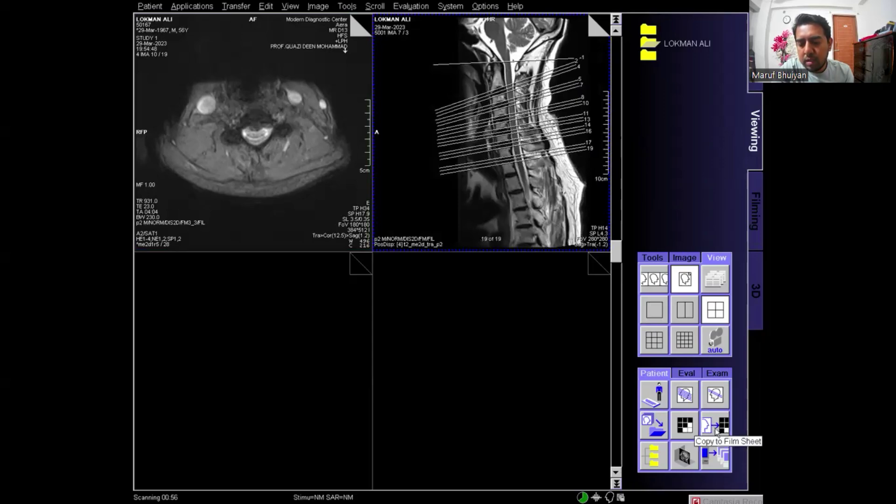
click(761, 221)
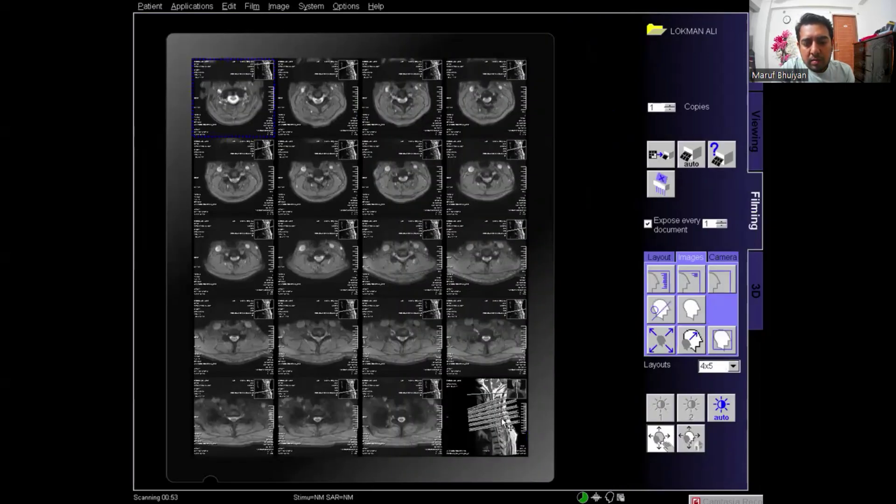
Select all images on the axial film sheet, enlarge and centre them on the spinal canal, and reduce their image text.
click(549, 262)
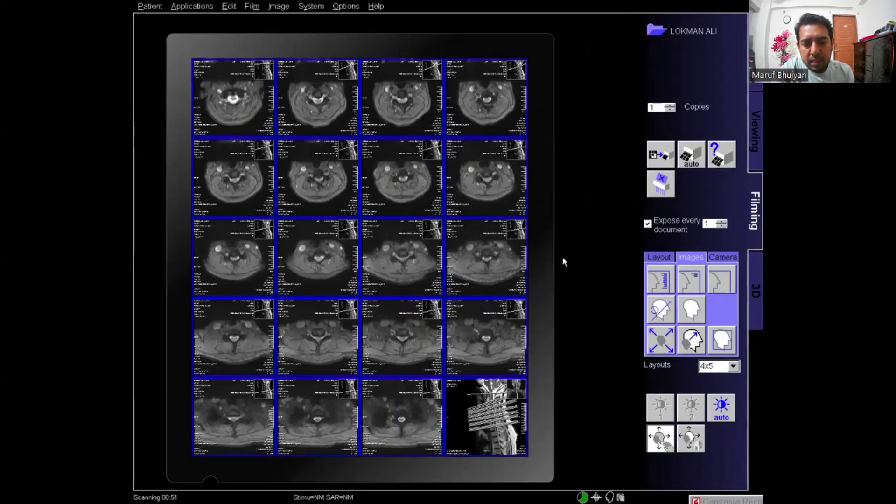
drag(407, 252, 409, 164)
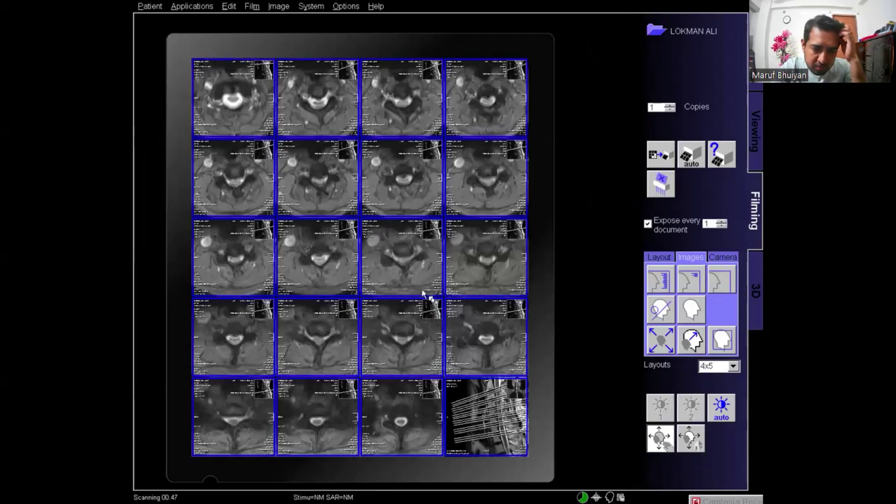
drag(421, 288, 421, 297)
click(415, 267)
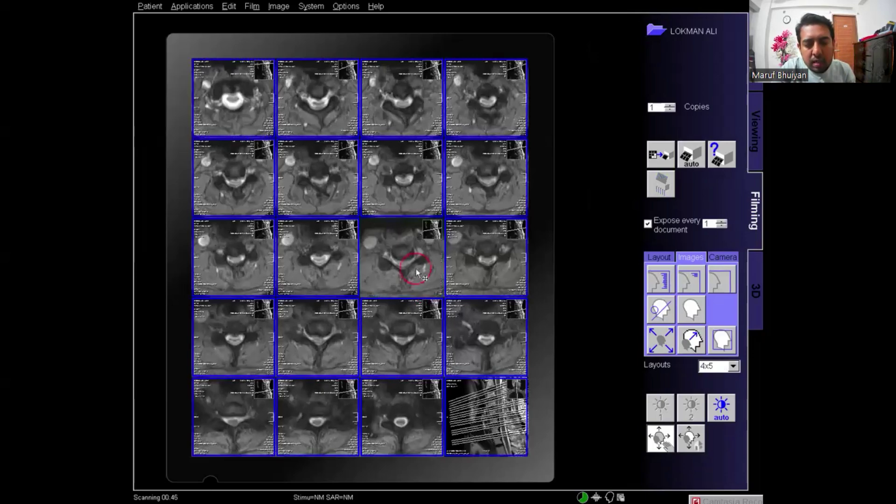
drag(415, 267, 421, 317)
click(421, 356)
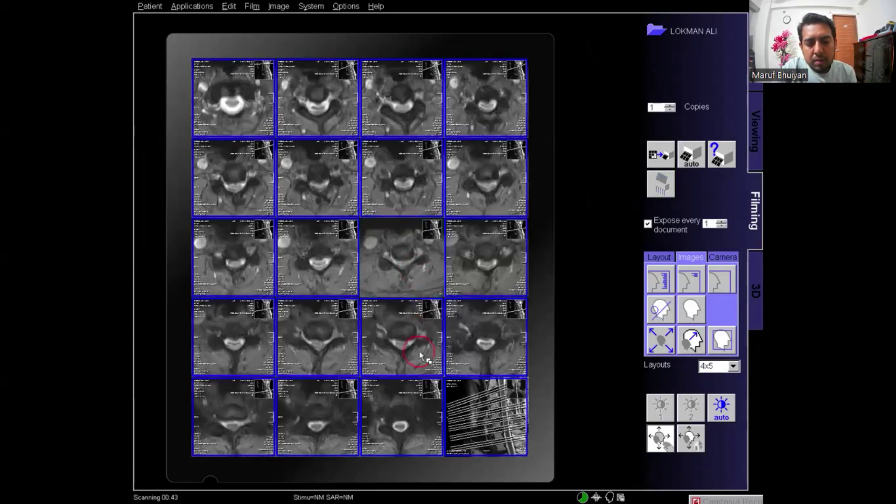
drag(421, 357, 419, 253)
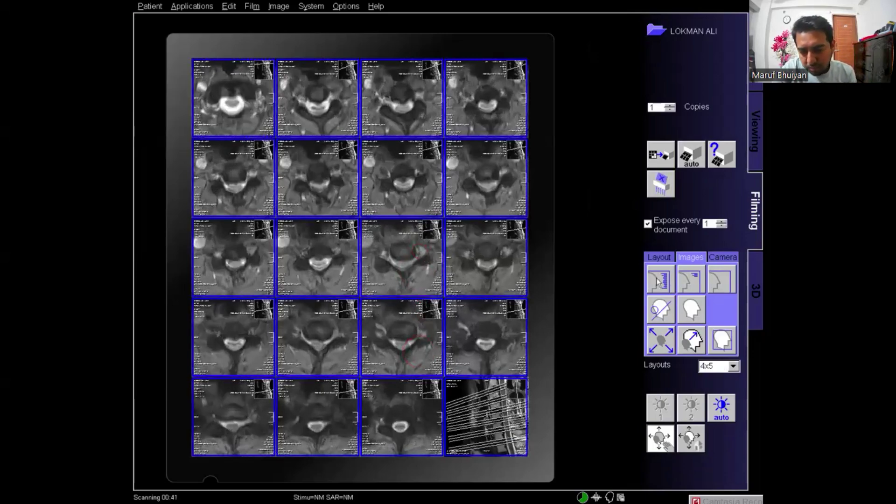
Refit the sagittal slice-position image in the last film frame and switch off its inset reference image.
click(512, 440)
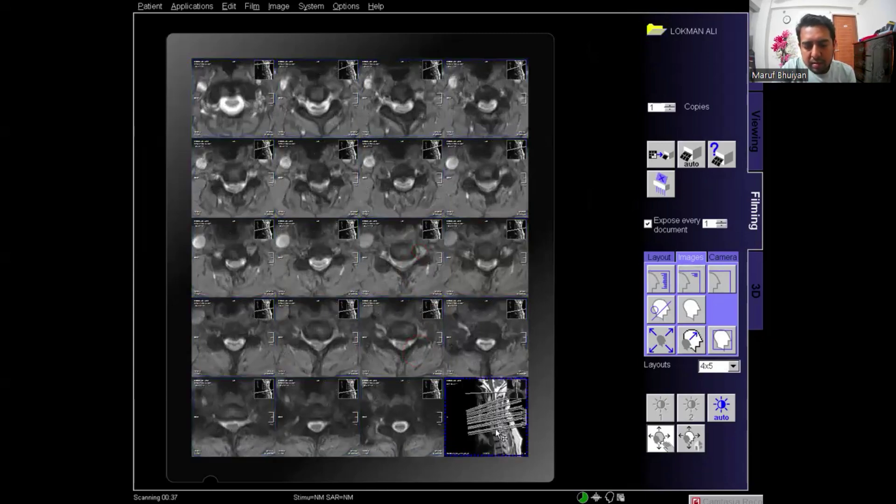
key(Delete)
click(510, 427)
double_click(510, 431)
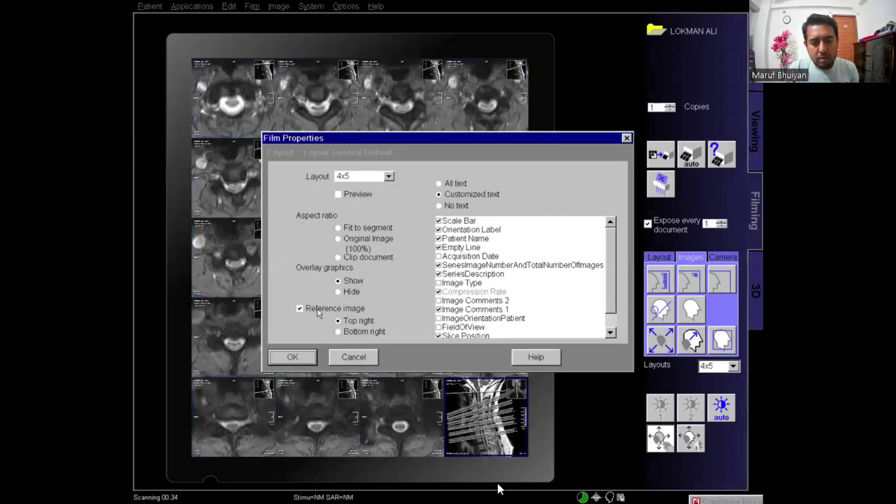
mouse_move(449, 477)
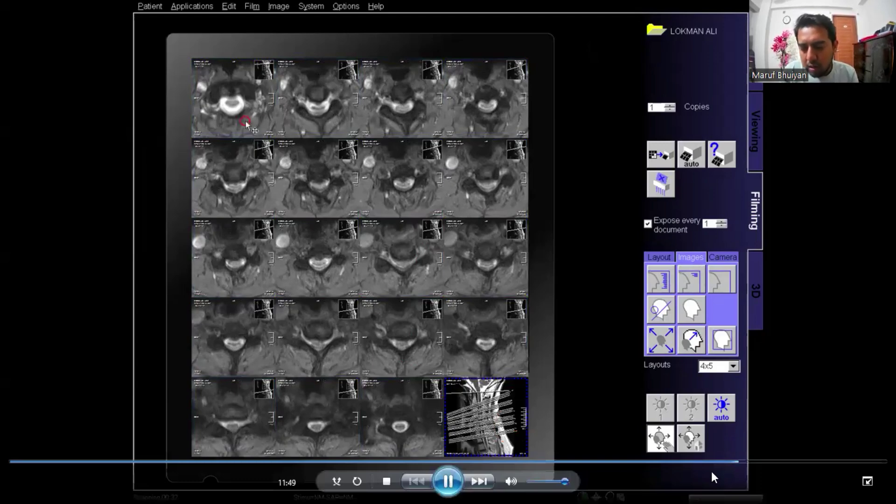
click(725, 462)
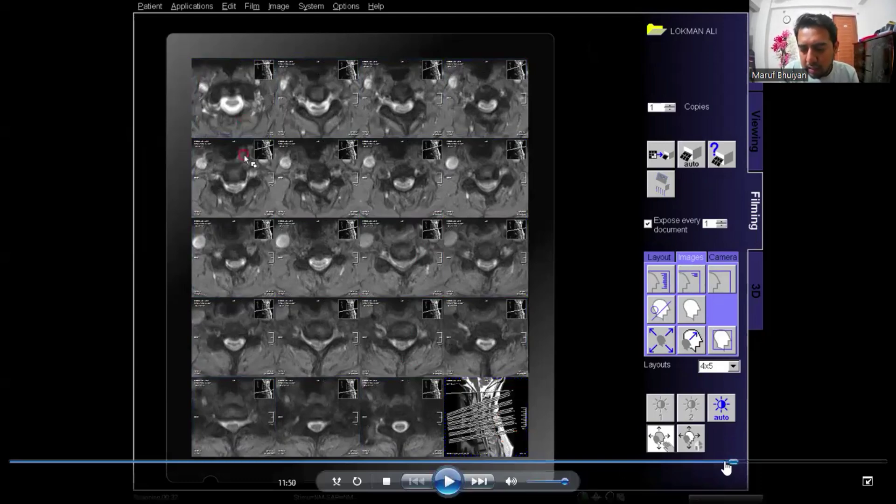
click(725, 463)
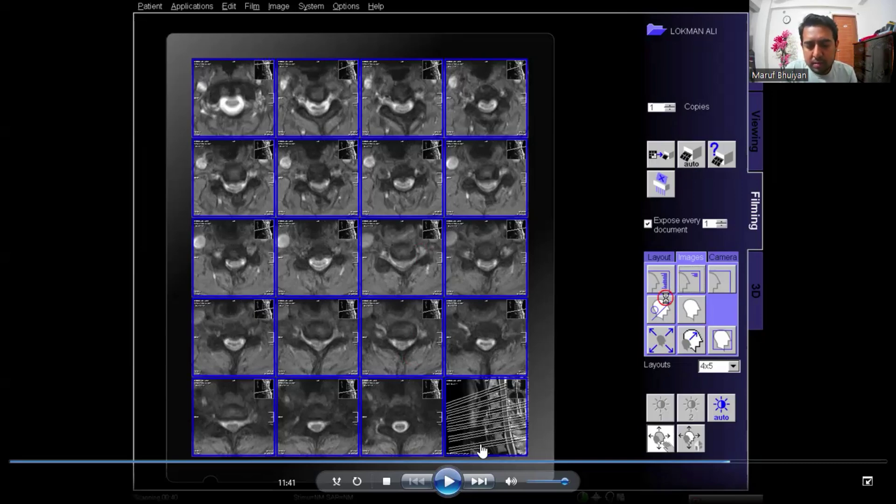
click(578, 412)
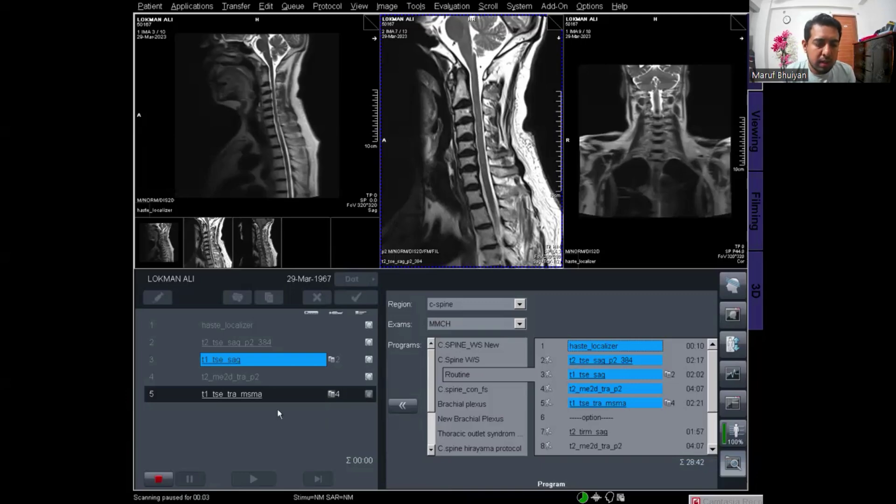
Close the patient whose cervical spine sequences have been completed.
click(140, 5)
click(306, 139)
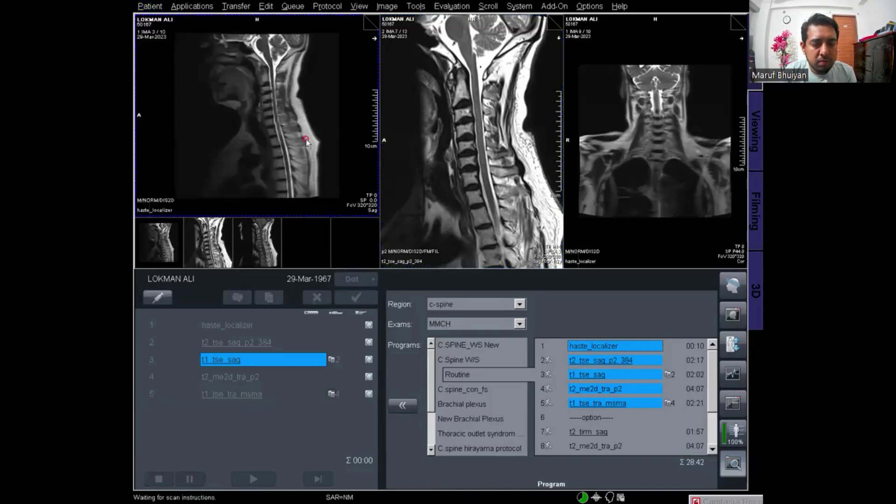
click(503, 226)
drag(501, 228, 508, 249)
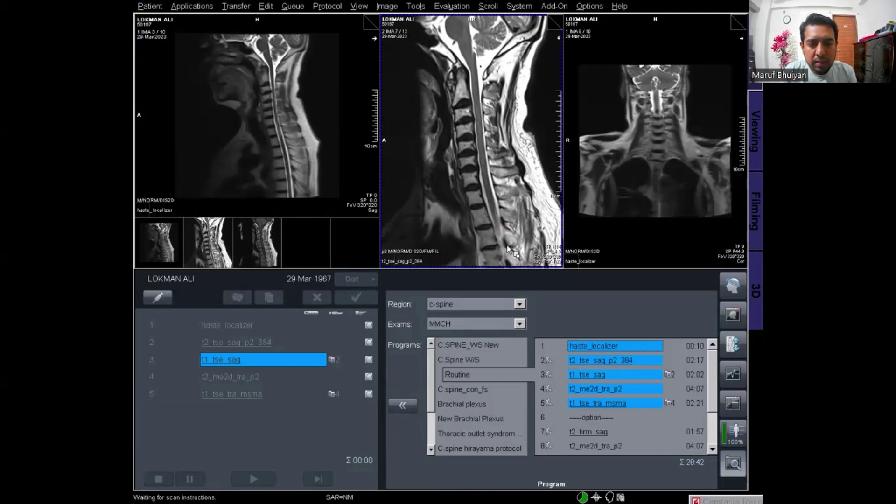
click(148, 6)
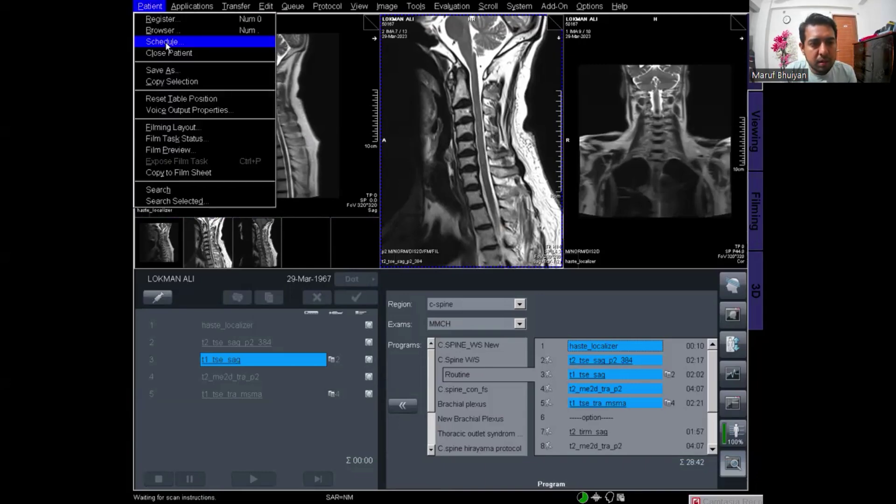
click(169, 53)
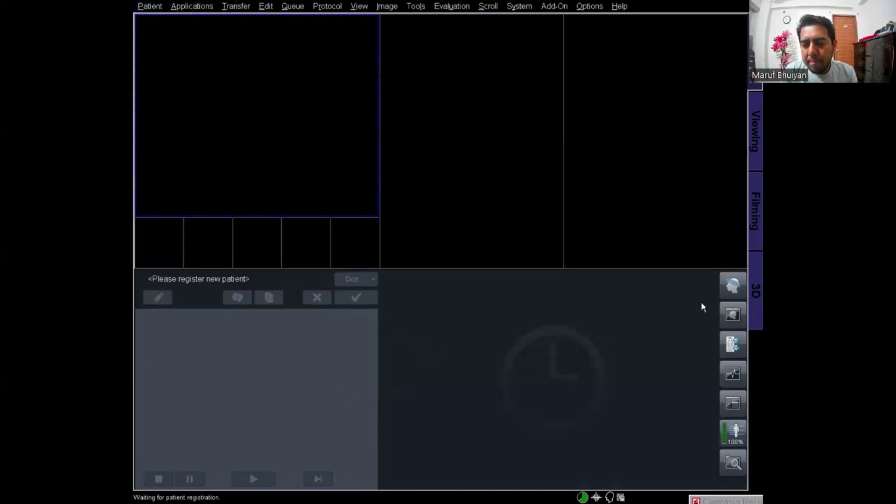
Browse the axial T1 images in the viewer, select the whole series and copy it to a film sheet.
click(148, 6)
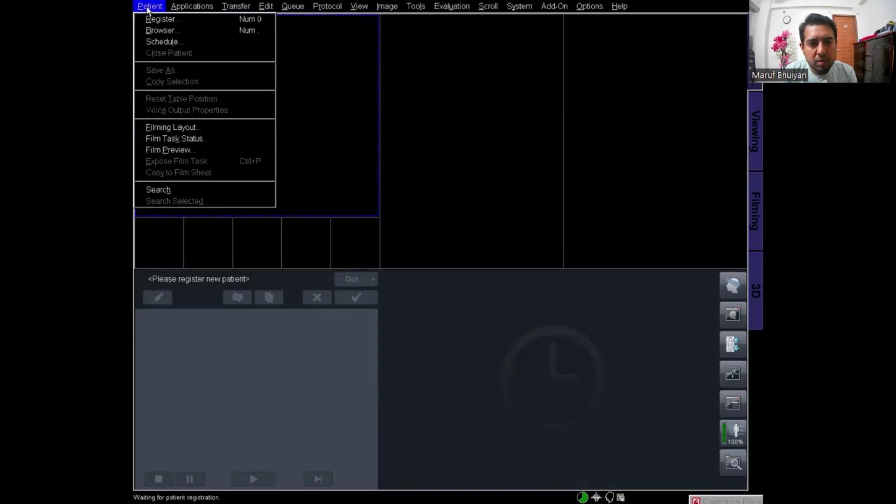
click(162, 30)
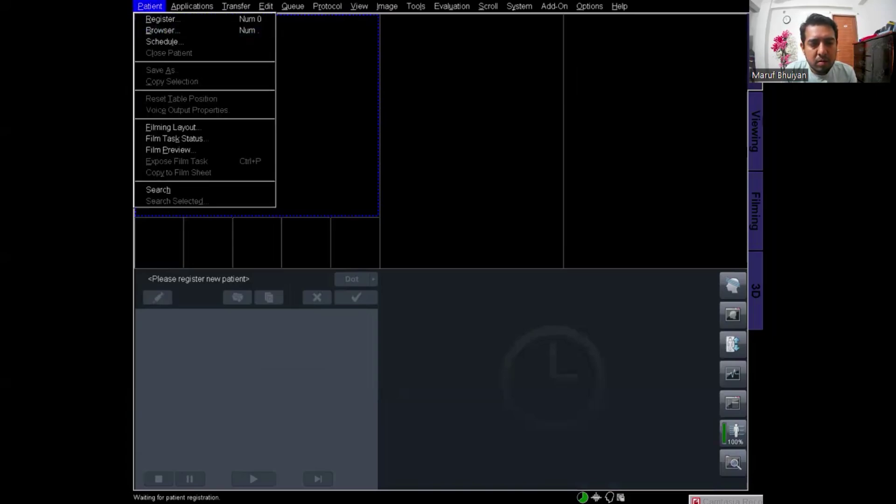
click(759, 127)
click(358, 266)
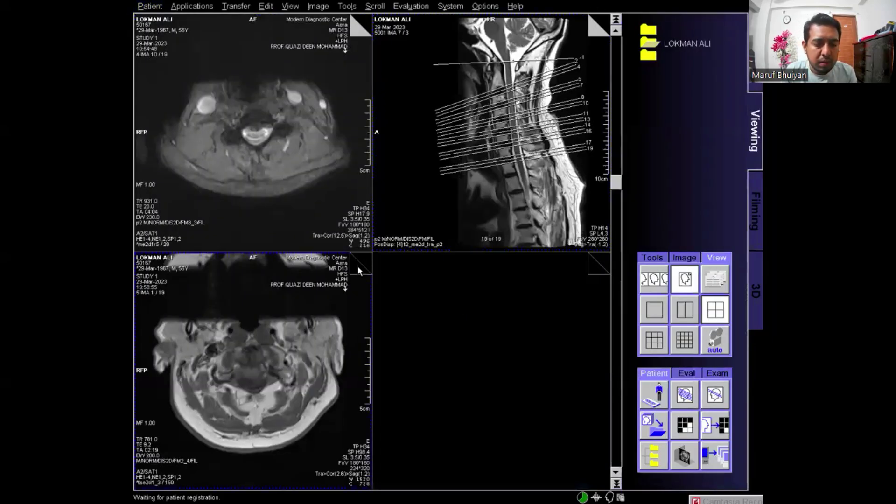
click(364, 259)
click(364, 258)
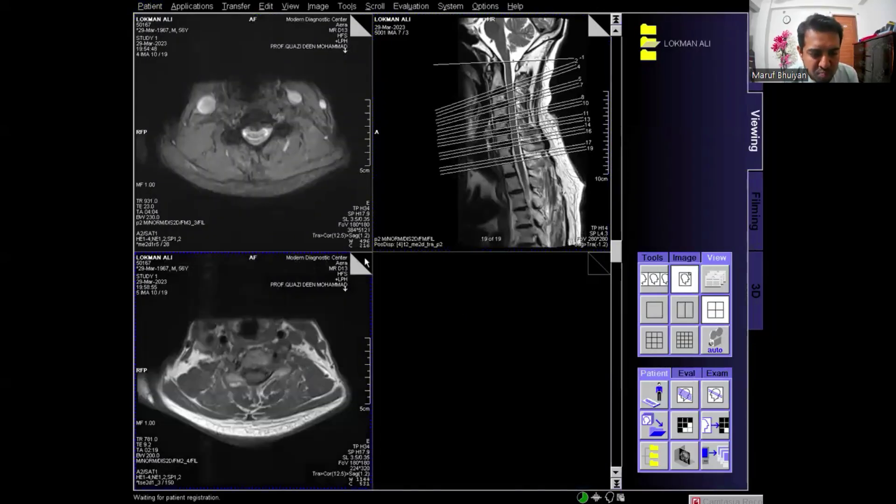
scroll(364, 259, down, 2)
right_click(260, 389)
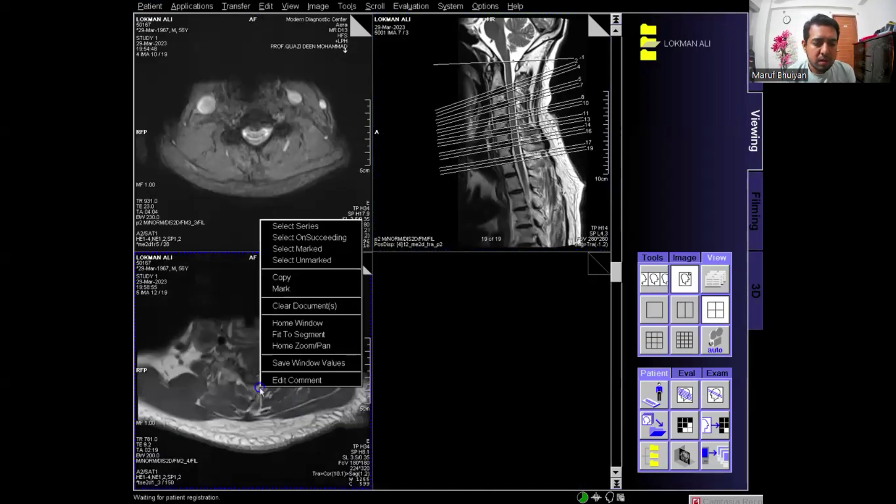
click(306, 228)
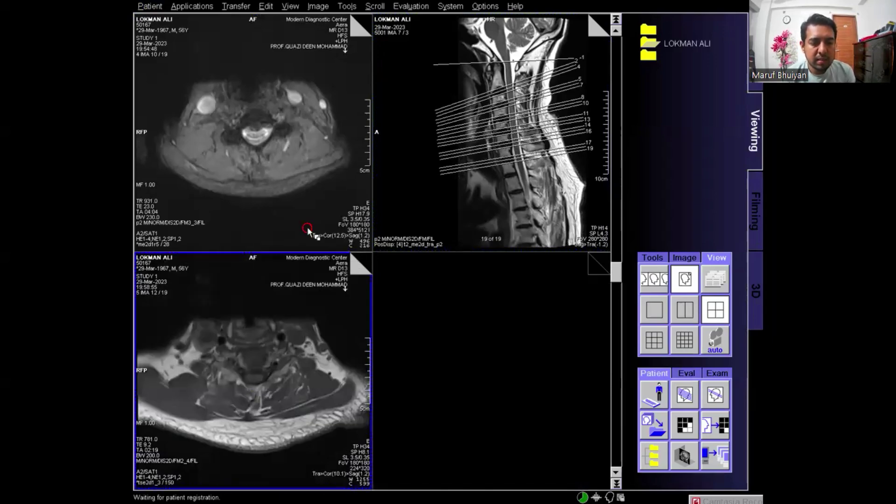
click(725, 425)
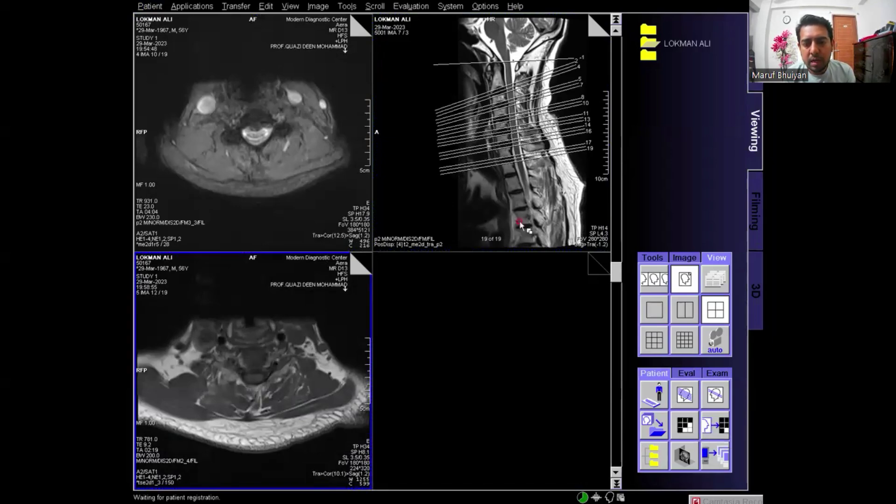
Copy the sagittal slice-position image to the axial T1 film sheet and display the sheet for filming.
click(522, 226)
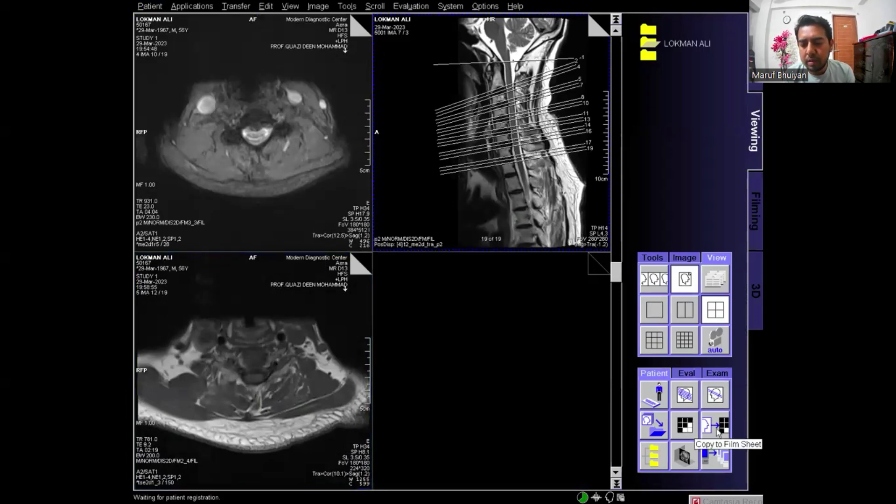
click(716, 425)
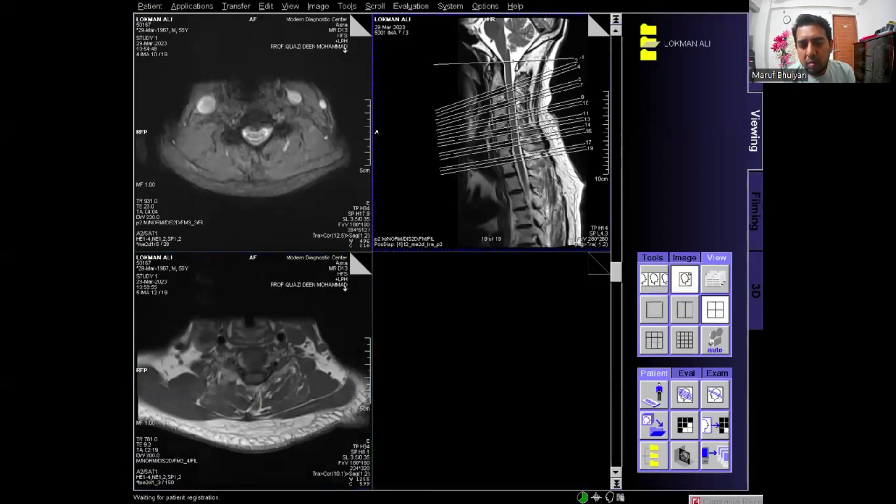
click(754, 205)
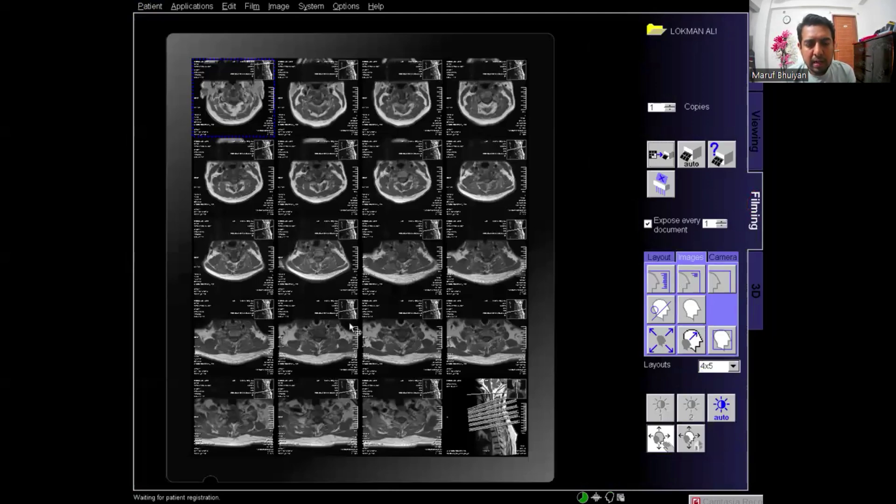
Select all images on the axial T1 film sheet, reduce their image text, and enlarge and centre them on the spinal canal.
click(555, 262)
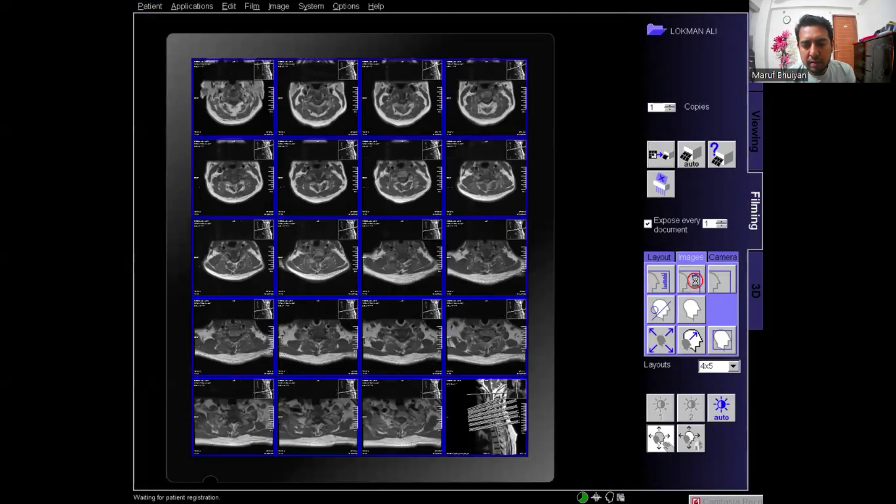
click(420, 268)
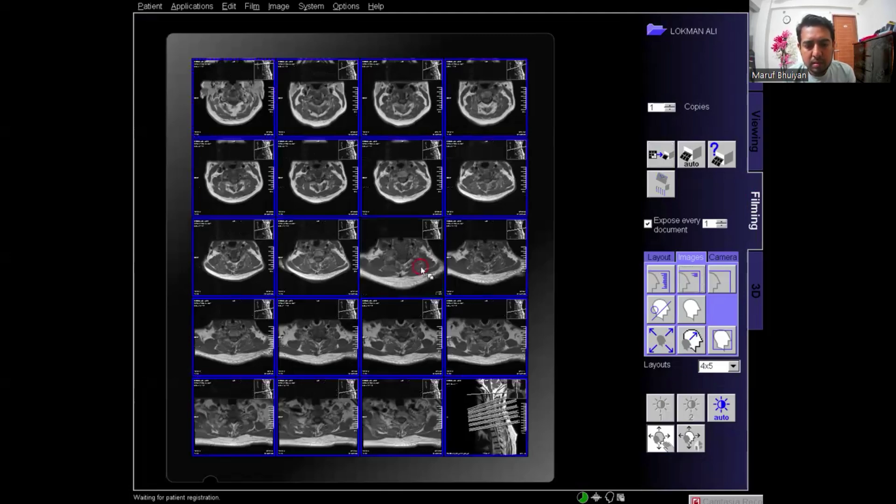
drag(421, 268, 422, 285)
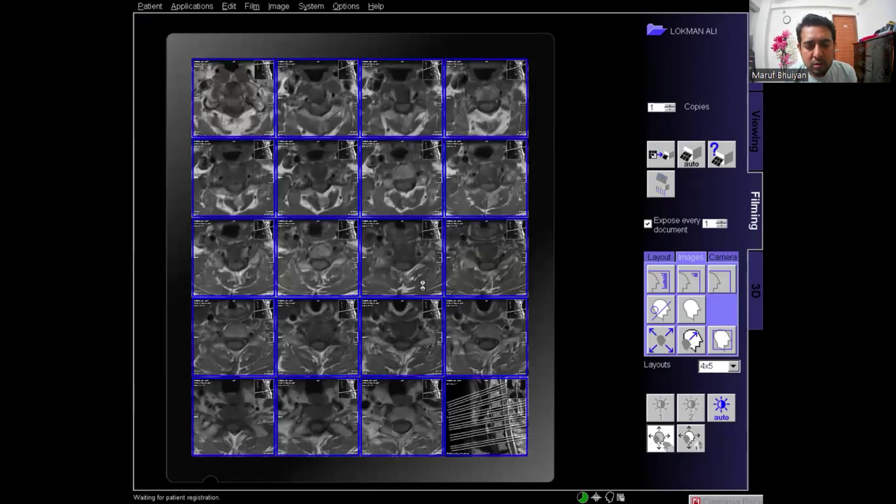
click(417, 321)
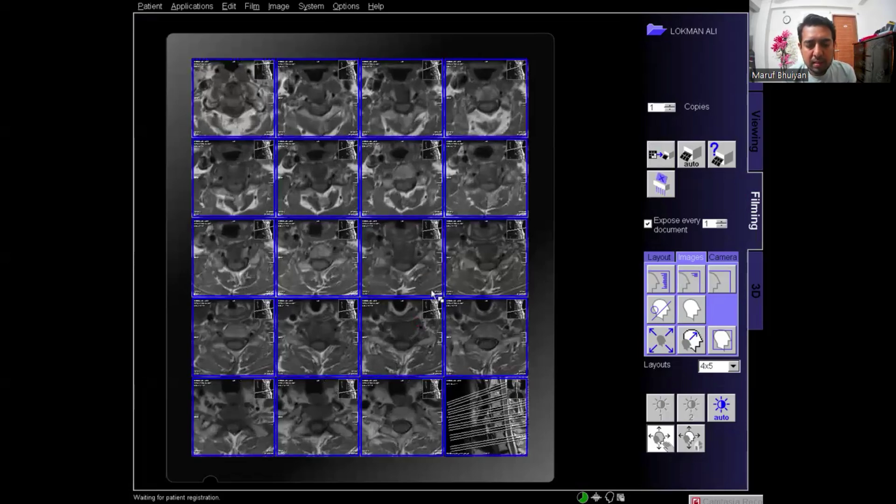
Refit the sagittal slice-position image in the axial T1 sheet's last frame and switch off its inset reference image.
drag(474, 406, 511, 455)
double_click(504, 449)
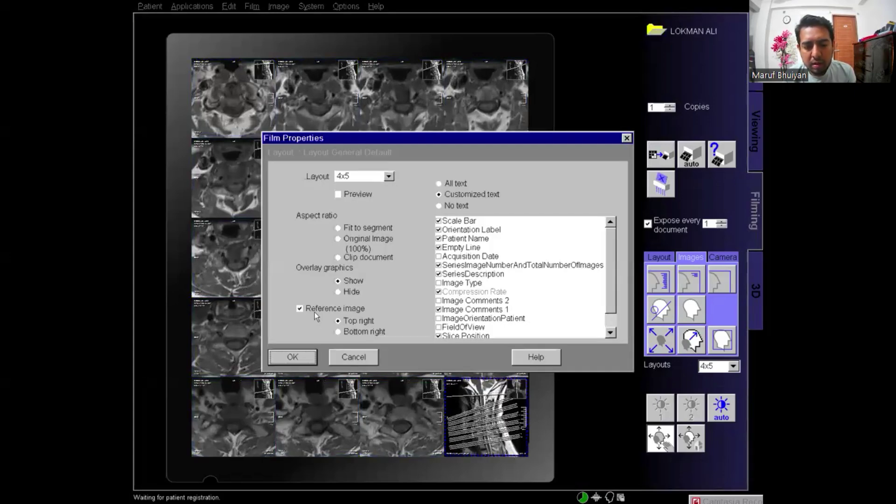
click(340, 358)
Select the axial T1 series on the film sheet and adjust the windowing so its images are brighter.
click(257, 113)
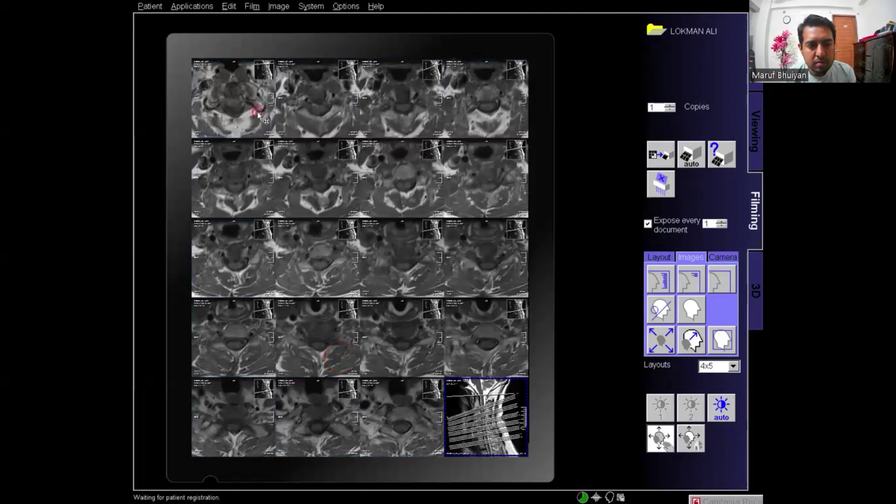
right_click(400, 258)
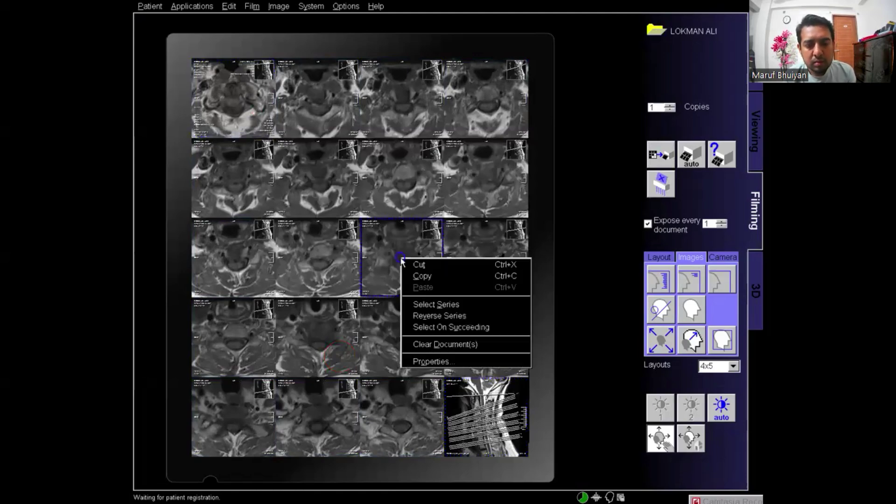
click(413, 305)
drag(401, 281, 419, 275)
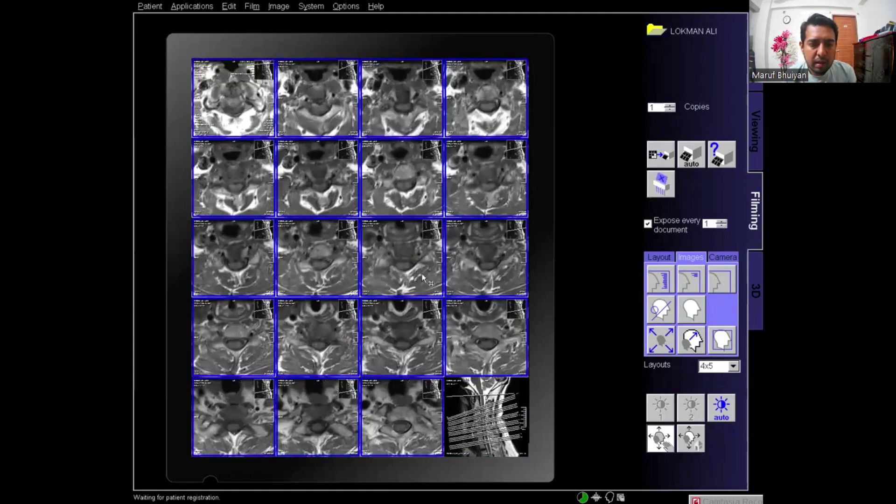
drag(423, 256, 425, 259)
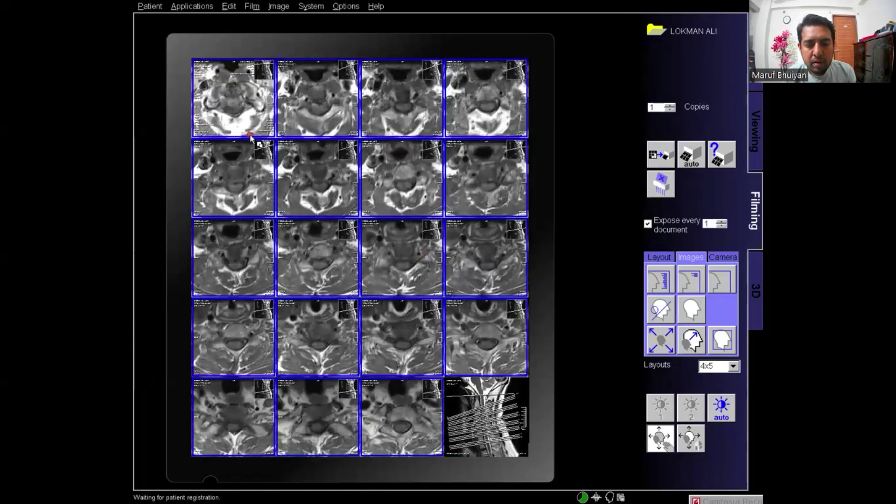
Change the image text of the first axial T1 frame and expose the film sheet.
click(254, 142)
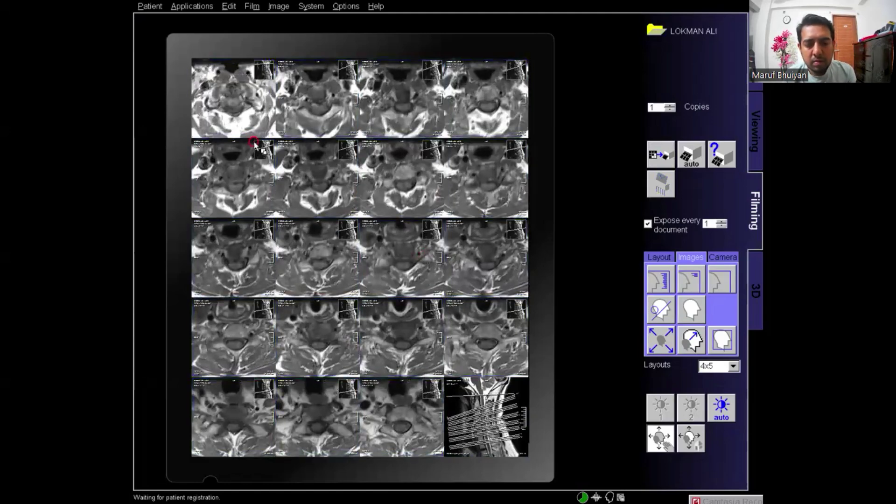
click(655, 288)
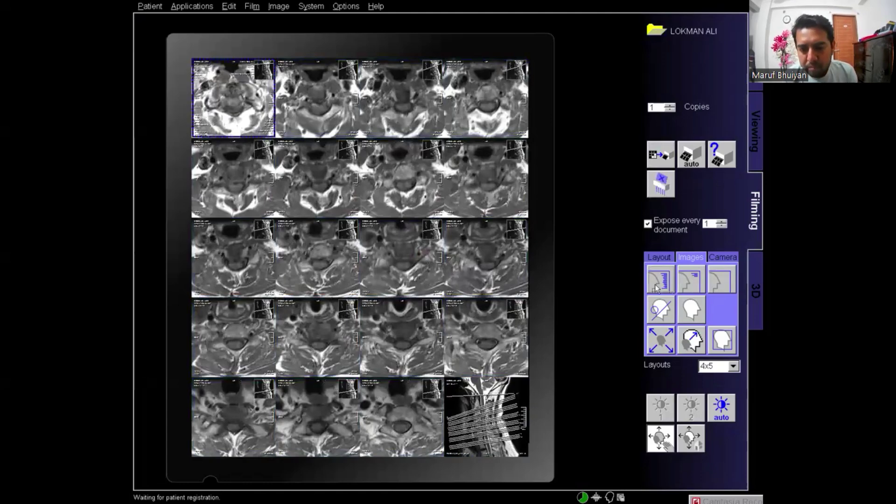
click(660, 158)
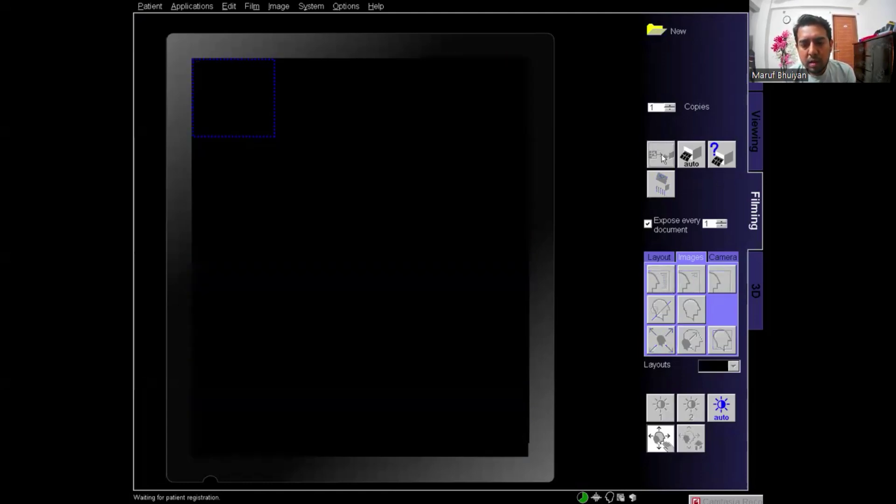
Check the status of the patient's film jobs on the fujiprinterMRI camera.
click(722, 160)
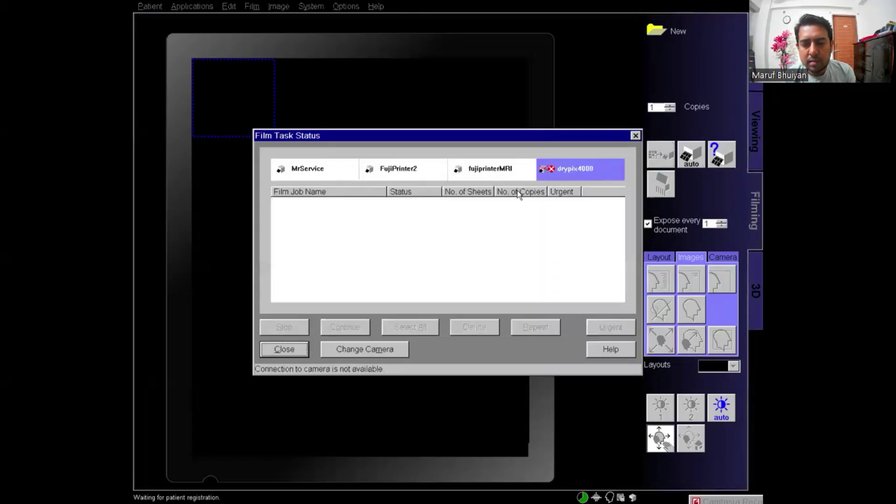
click(486, 171)
click(307, 264)
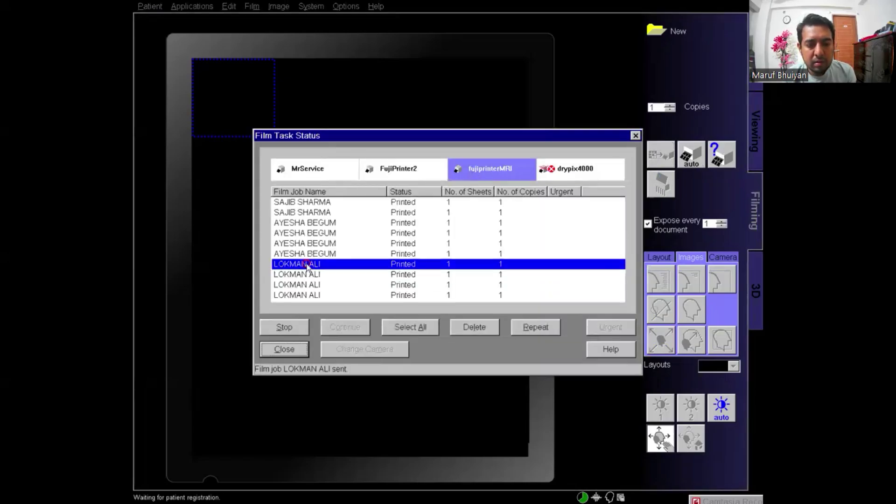
click(307, 276)
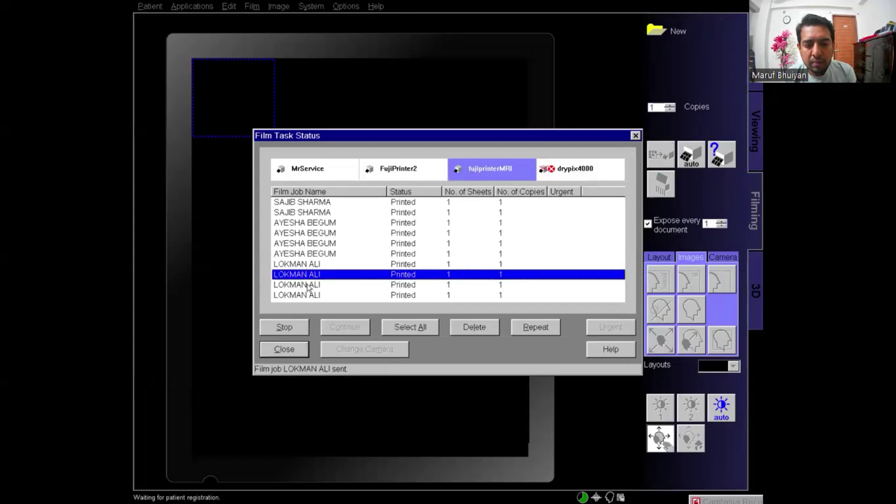
click(311, 295)
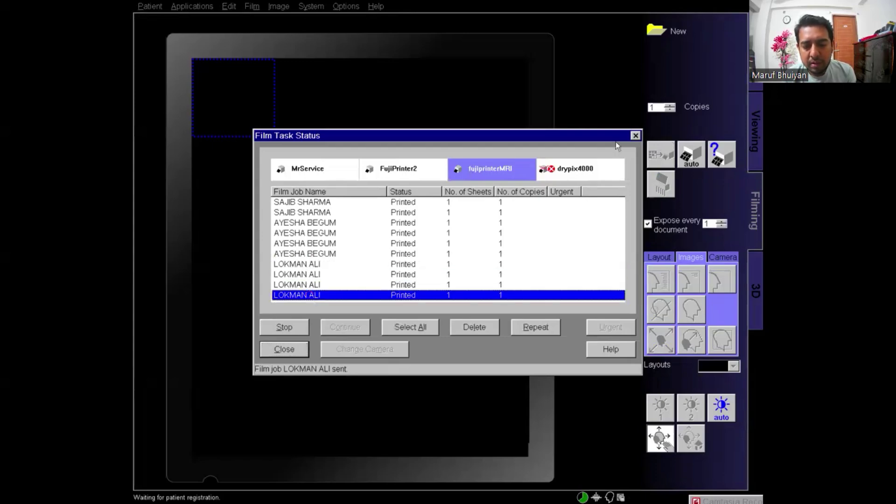